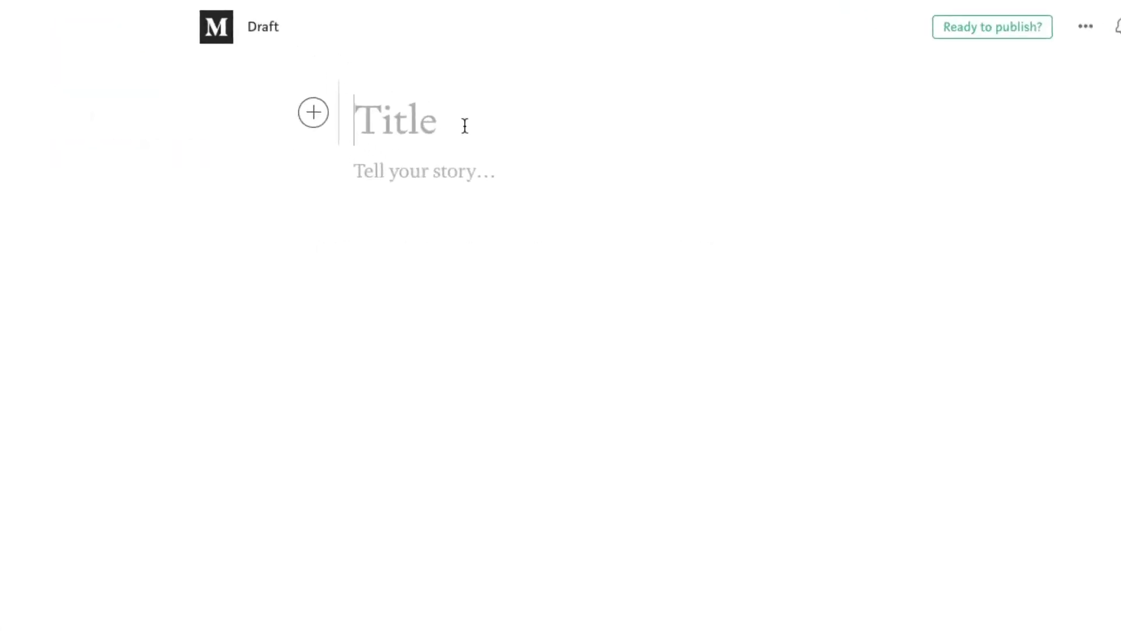
- Place the cursor in the empty untitled draft's body line
{"action": "left_click", "coordinate": [459, 174]}
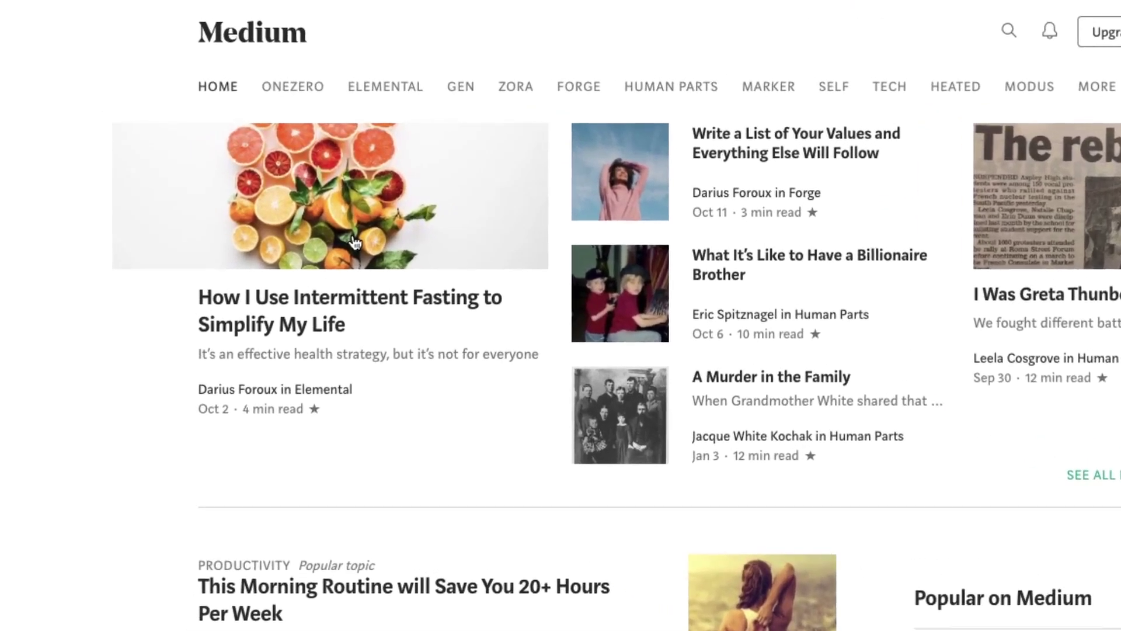
- Open the intermittent fasting article from the home feed and read down to its first paragraph
{"action": "left_click", "coordinate": [355, 242]}
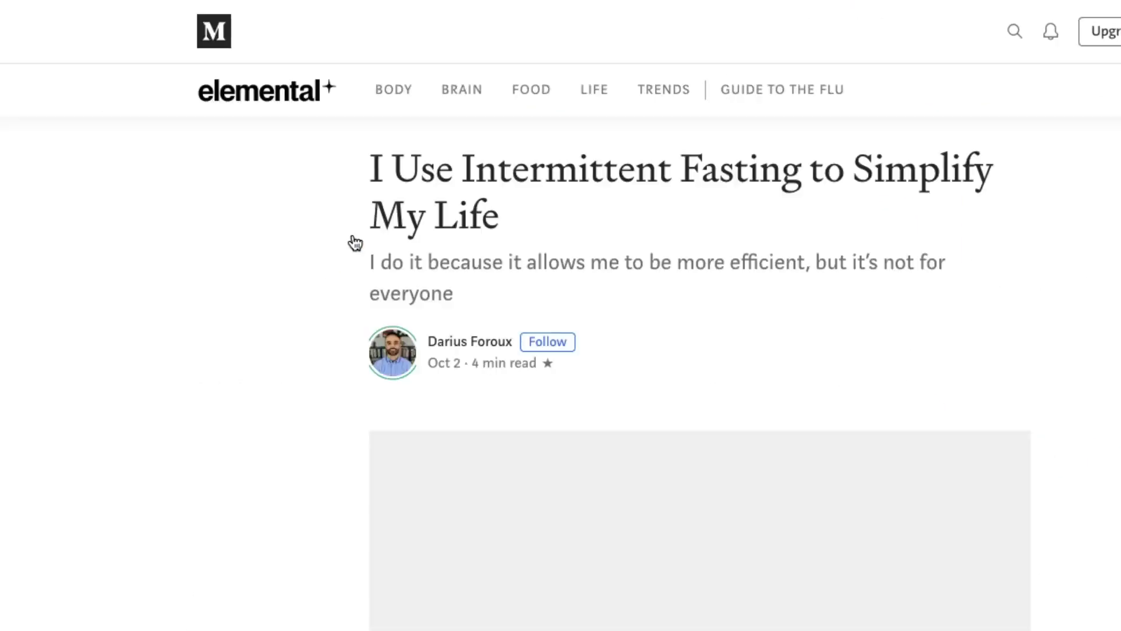
{"action": "scroll", "coordinate": [285, 194], "scroll_direction": "down", "scroll_amount": 2}
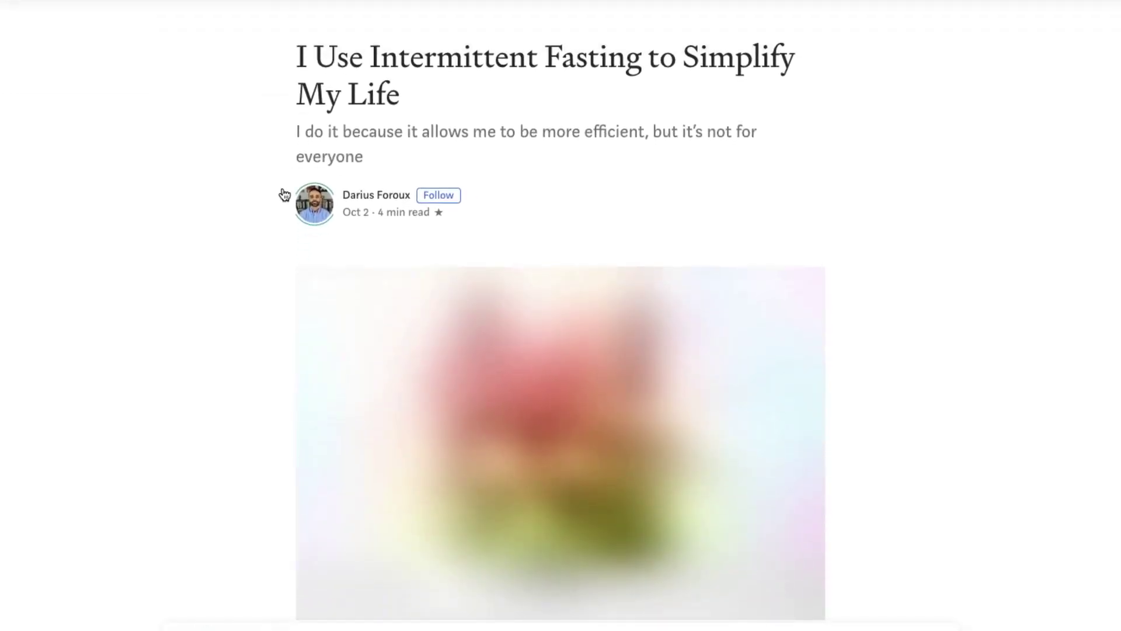
{"action": "scroll", "coordinate": [285, 194], "scroll_direction": "down", "scroll_amount": 5}
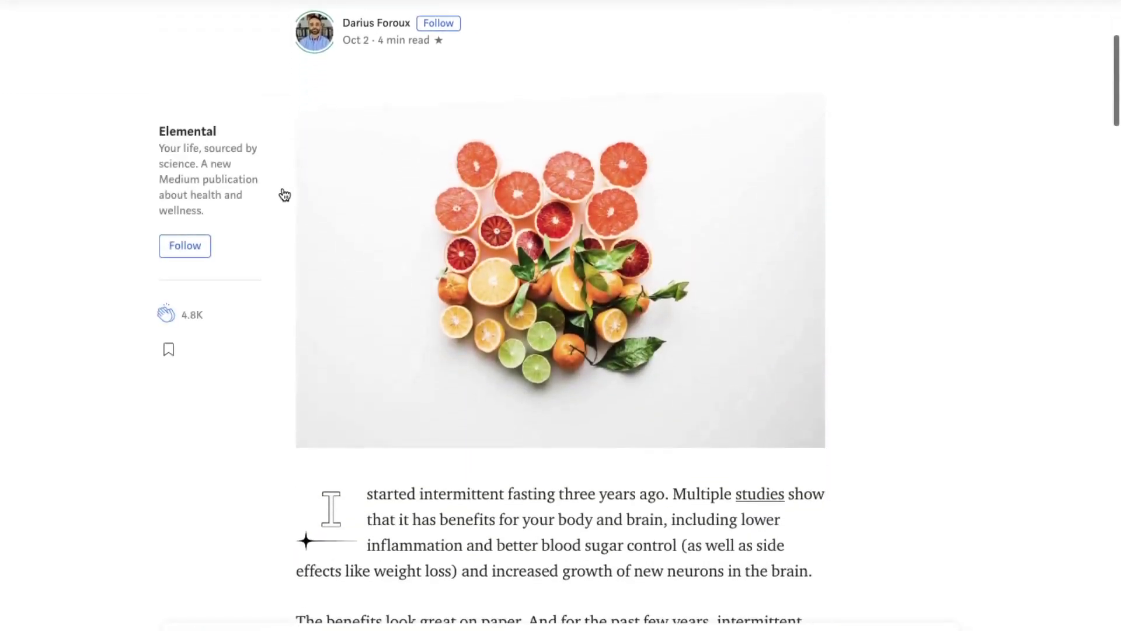
{"action": "scroll", "coordinate": [283, 194], "scroll_direction": "down", "scroll_amount": 2}
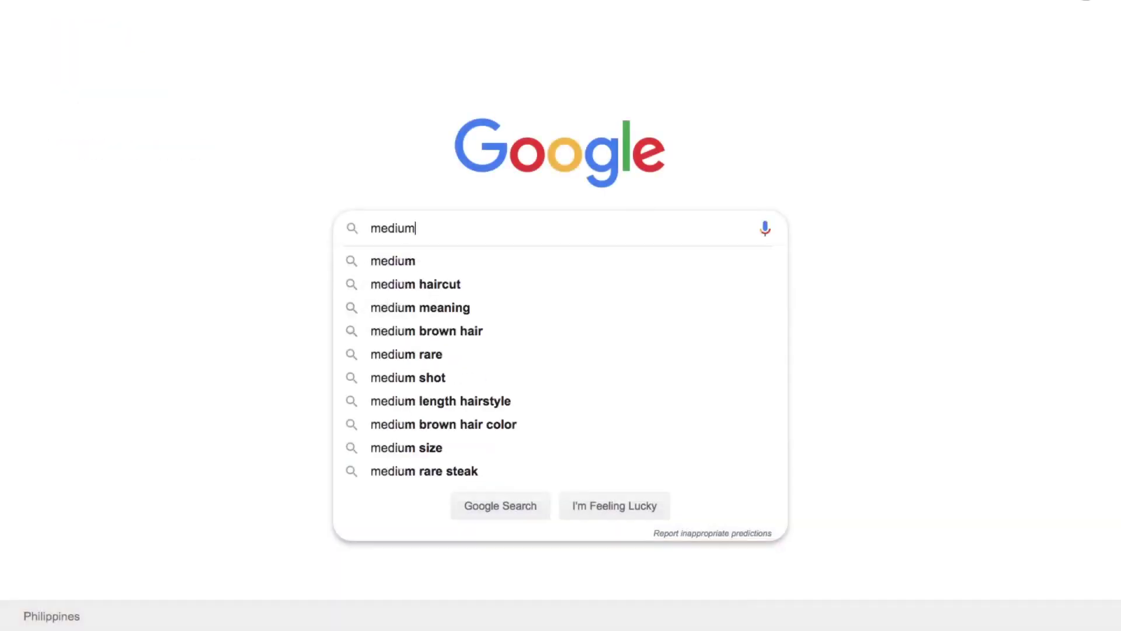
- Search Google for 'medium.com' and open the Medium site from the first result
{"action": "type", "text": "com"}
{"action": "key", "text": "Return"}
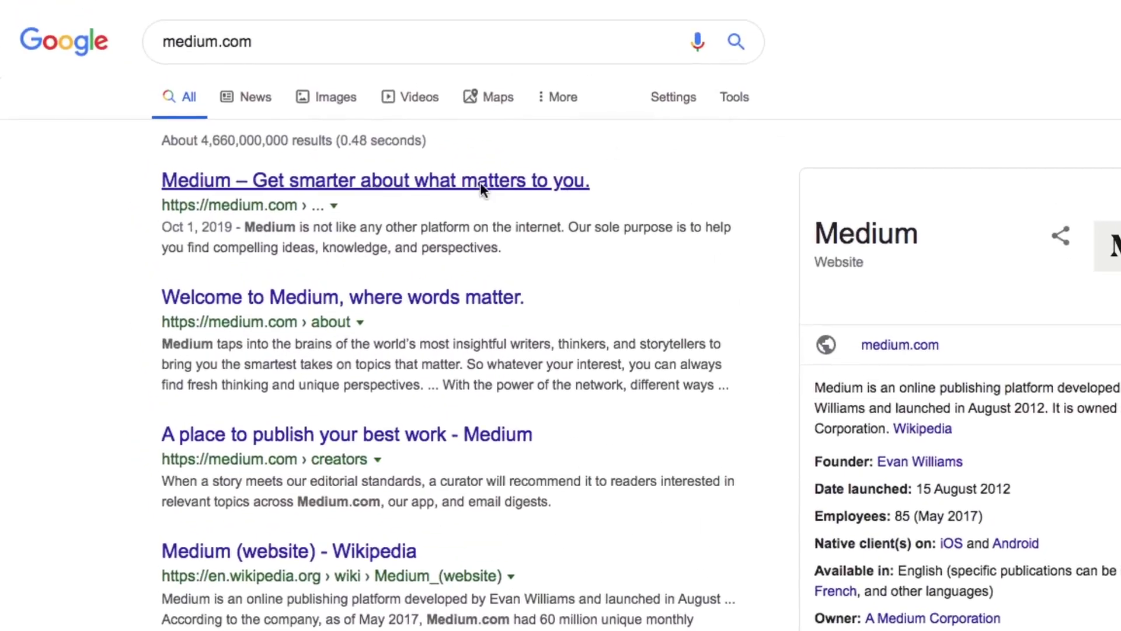
{"action": "left_click", "coordinate": [480, 182]}
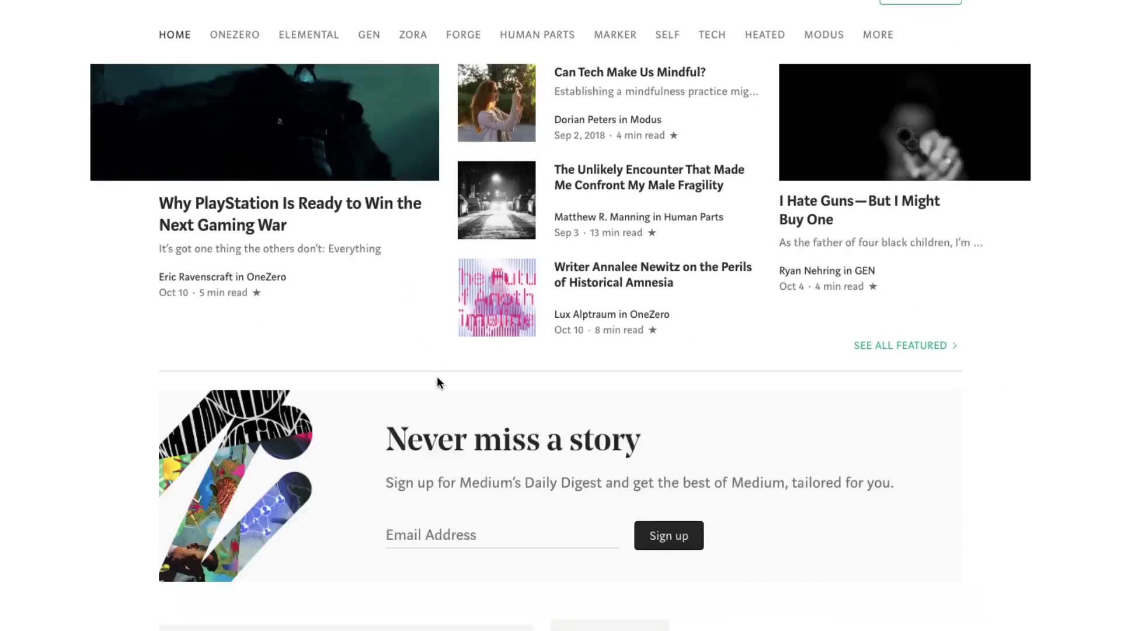
{"action": "scroll", "coordinate": [1037, 586], "scroll_direction": "up", "scroll_amount": 1}
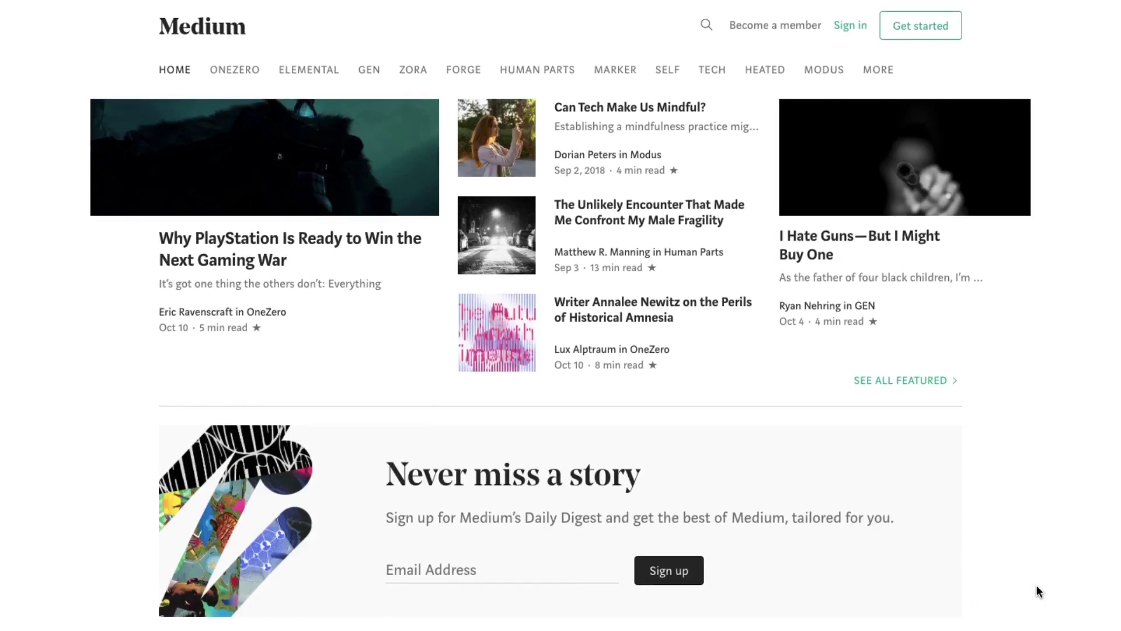
{"action": "scroll", "coordinate": [1037, 586], "scroll_direction": "down", "scroll_amount": 7}
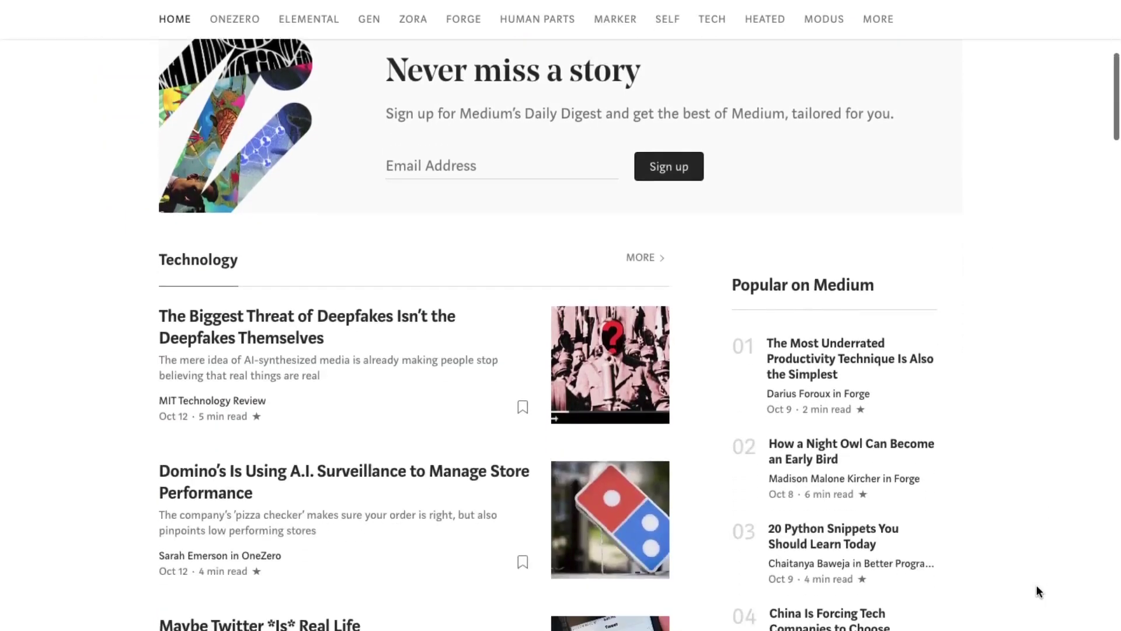
{"action": "scroll", "coordinate": [1037, 590], "scroll_direction": "down", "scroll_amount": 5}
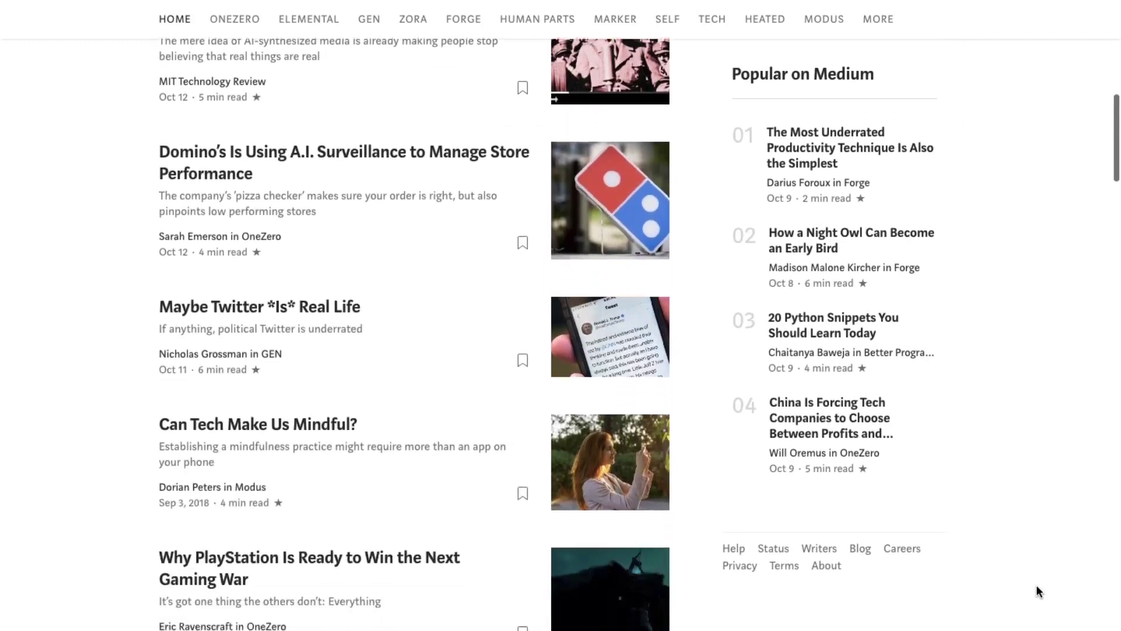
{"action": "scroll", "coordinate": [1037, 586], "scroll_direction": "down", "scroll_amount": 6}
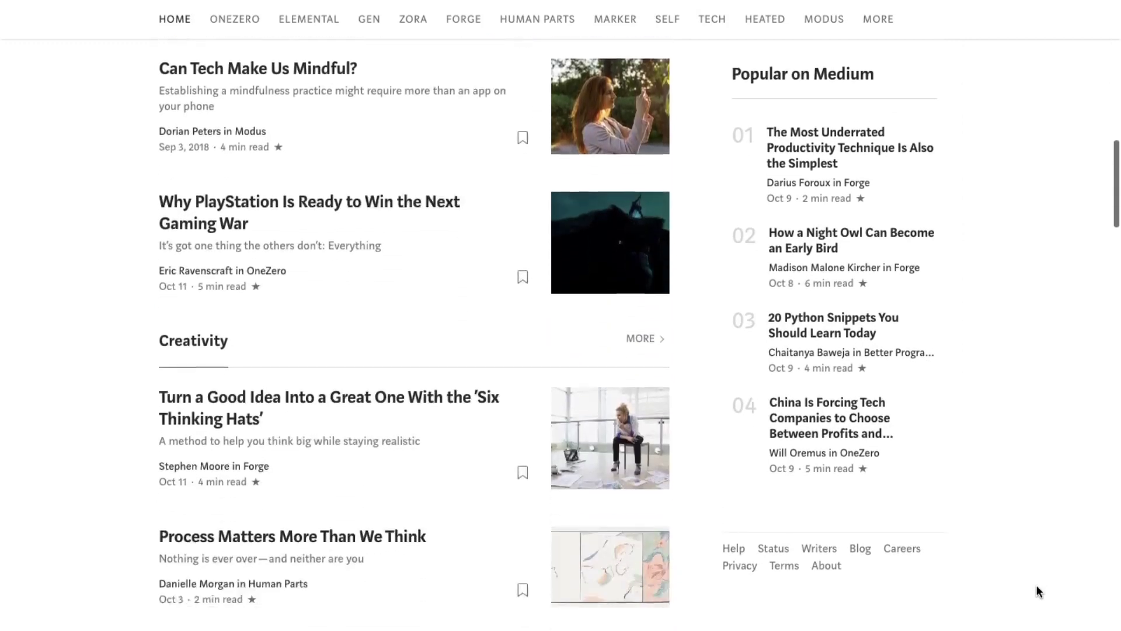
{"action": "scroll", "coordinate": [1035, 591], "scroll_direction": "down", "scroll_amount": 2}
{"action": "scroll", "coordinate": [1035, 583], "scroll_direction": "up", "scroll_amount": 14}
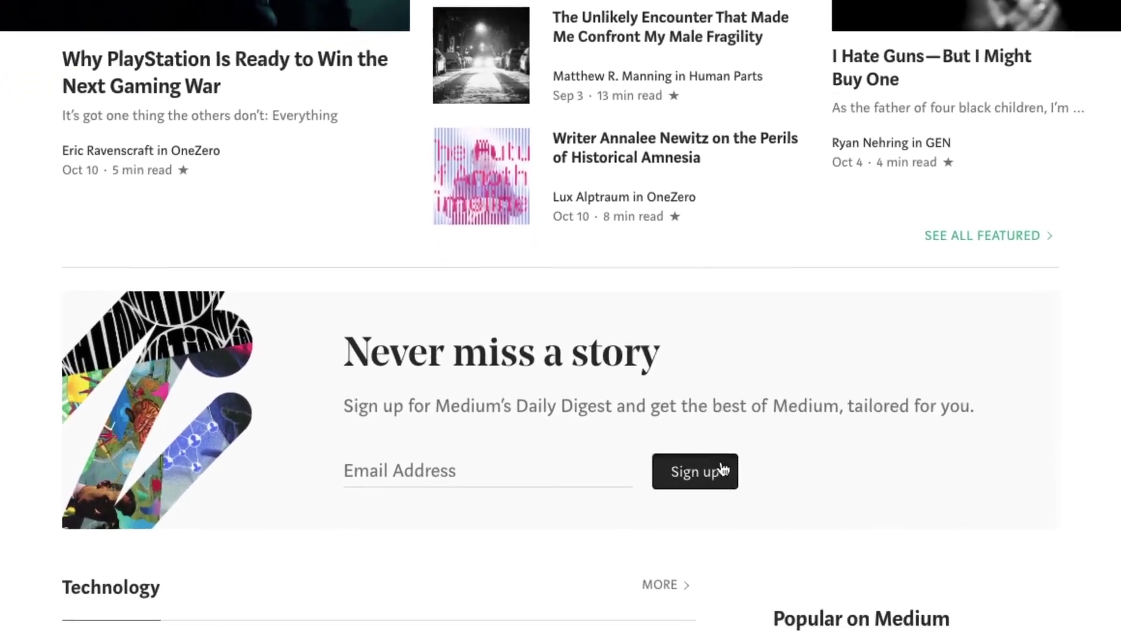
{"action": "scroll", "coordinate": [604, 562], "scroll_direction": "down", "scroll_amount": 1}
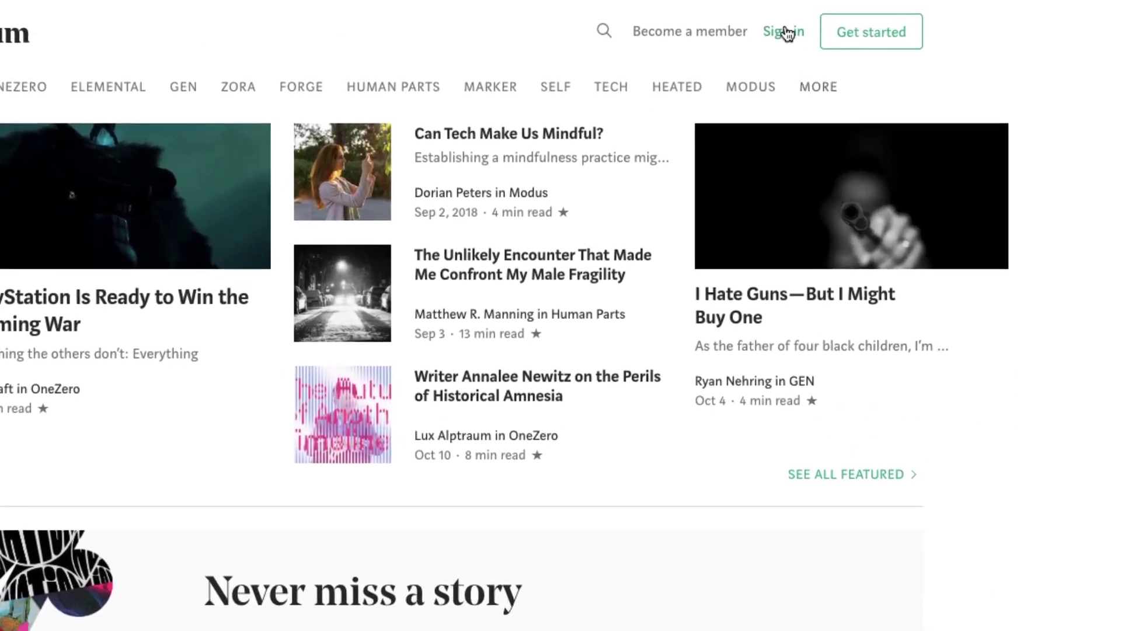
- Start signing in with the Sign in button in Medium's top header
{"action": "left_click", "coordinate": [786, 33]}
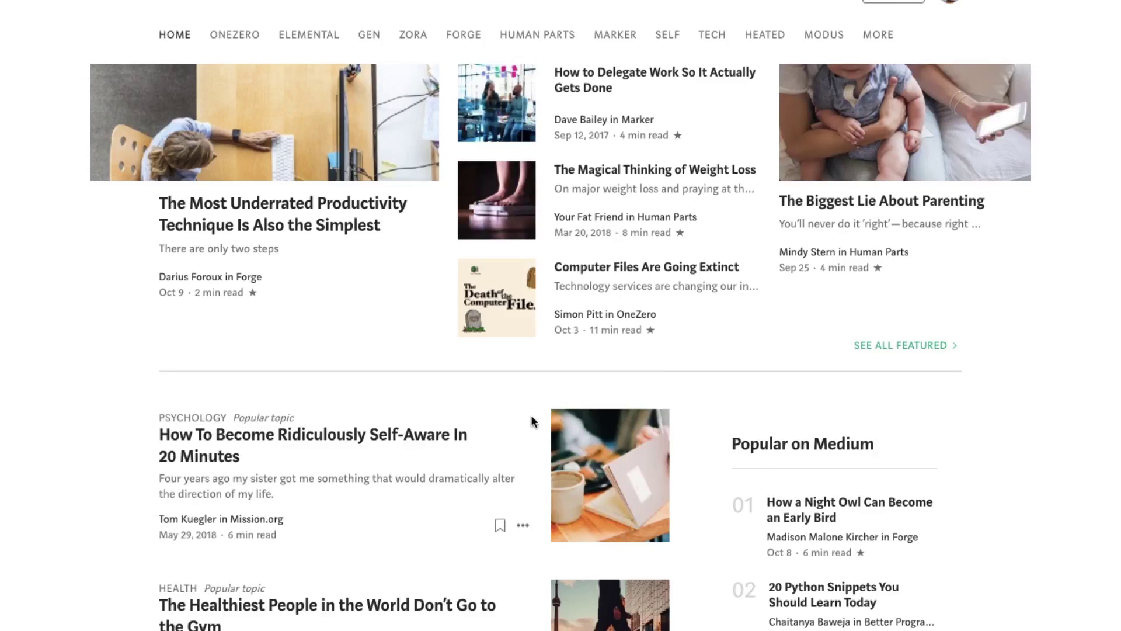
{"action": "scroll", "coordinate": [532, 420], "scroll_direction": "down", "scroll_amount": 3}
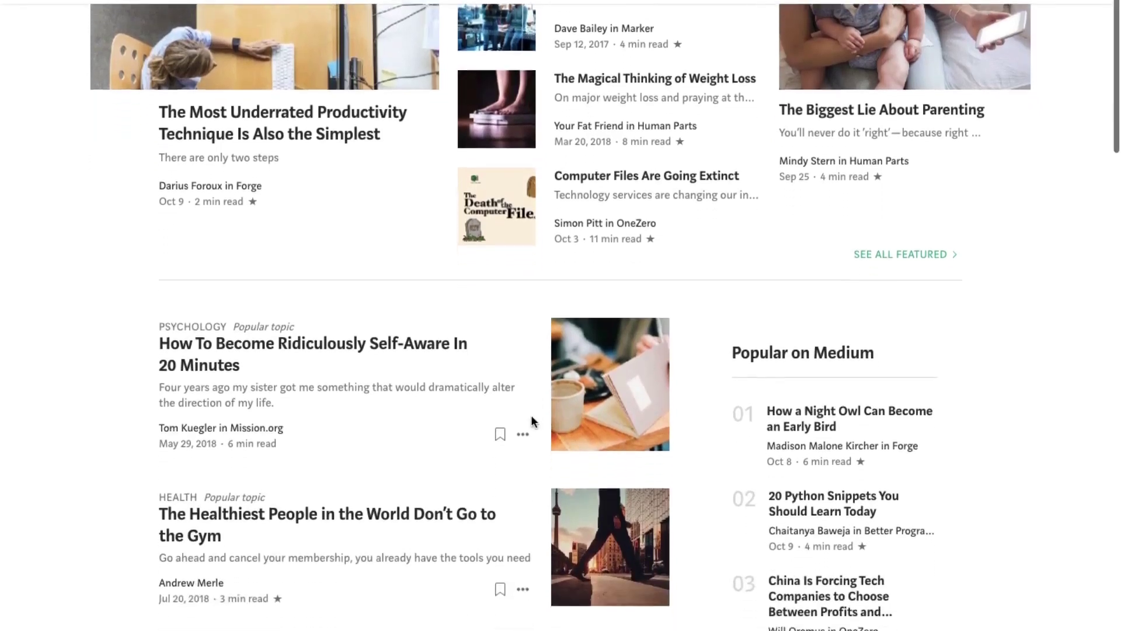
{"action": "scroll", "coordinate": [530, 414], "scroll_direction": "down", "scroll_amount": 5}
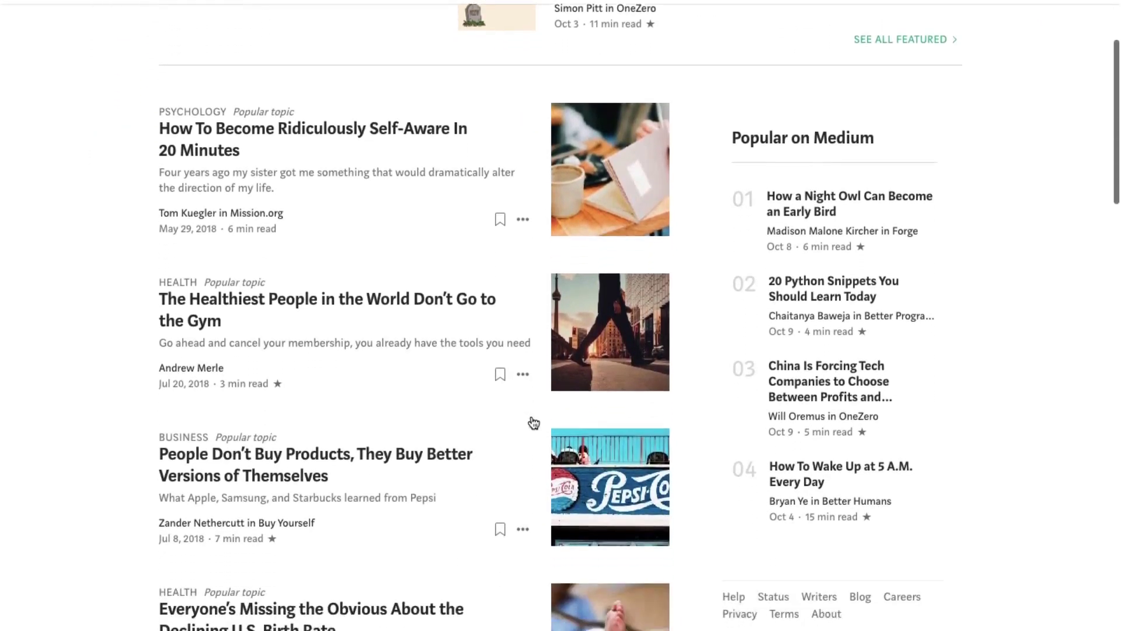
{"action": "scroll", "coordinate": [533, 421], "scroll_direction": "down", "scroll_amount": 4}
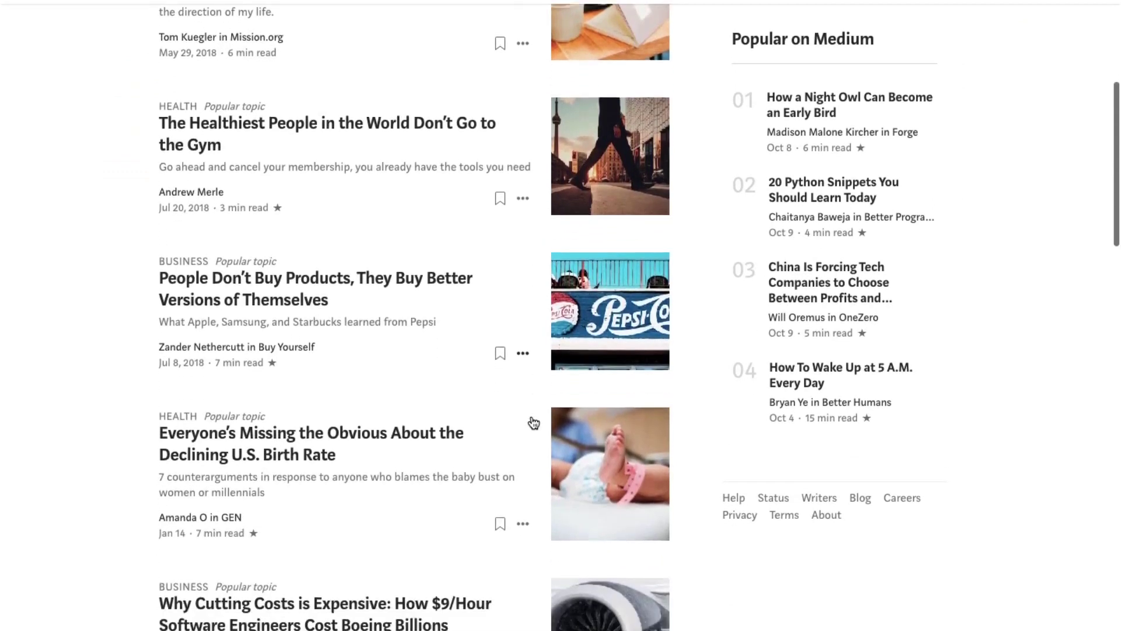
{"action": "scroll", "coordinate": [533, 421], "scroll_direction": "down", "scroll_amount": 5}
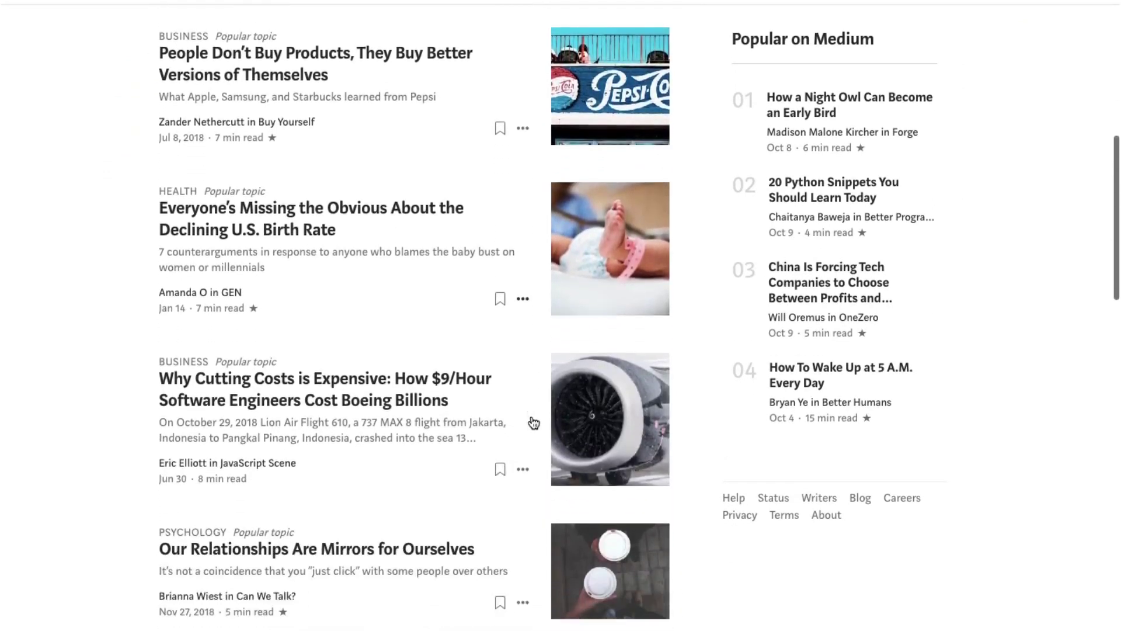
{"action": "scroll", "coordinate": [533, 421], "scroll_direction": "down", "scroll_amount": 6}
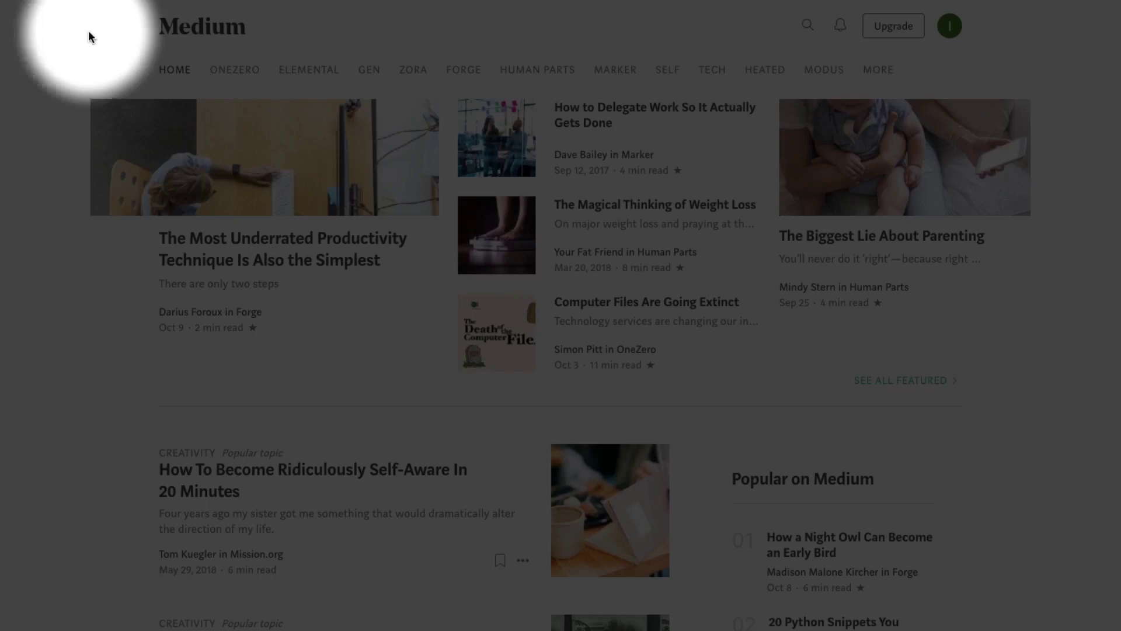
{"action": "left_click", "coordinate": [949, 29]}
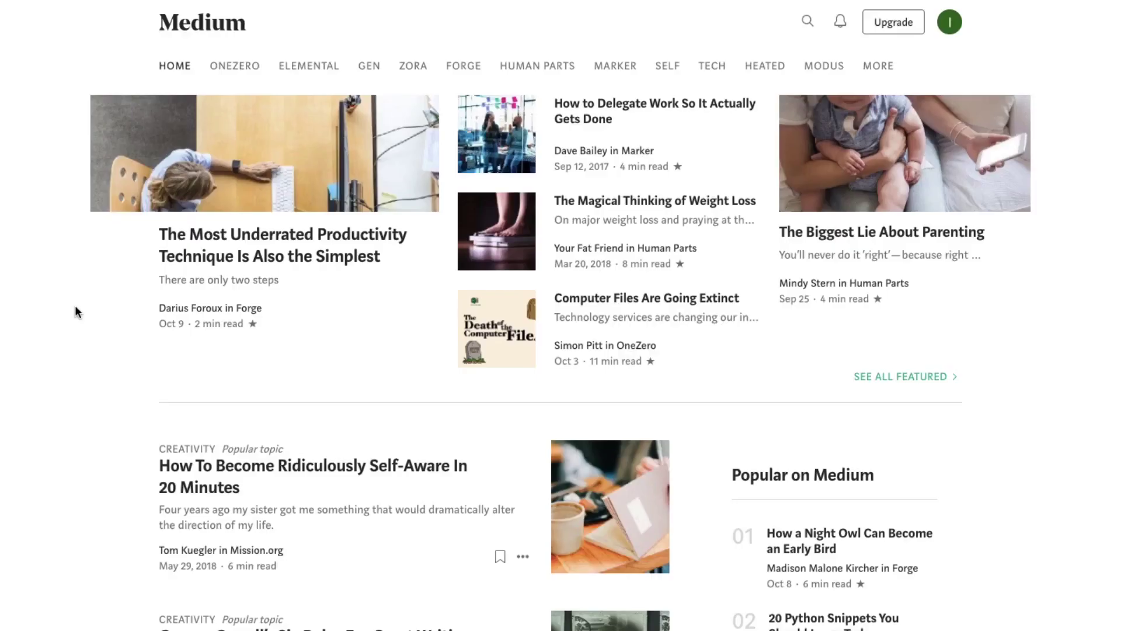
{"action": "scroll", "coordinate": [74, 306], "scroll_direction": "down", "scroll_amount": 1}
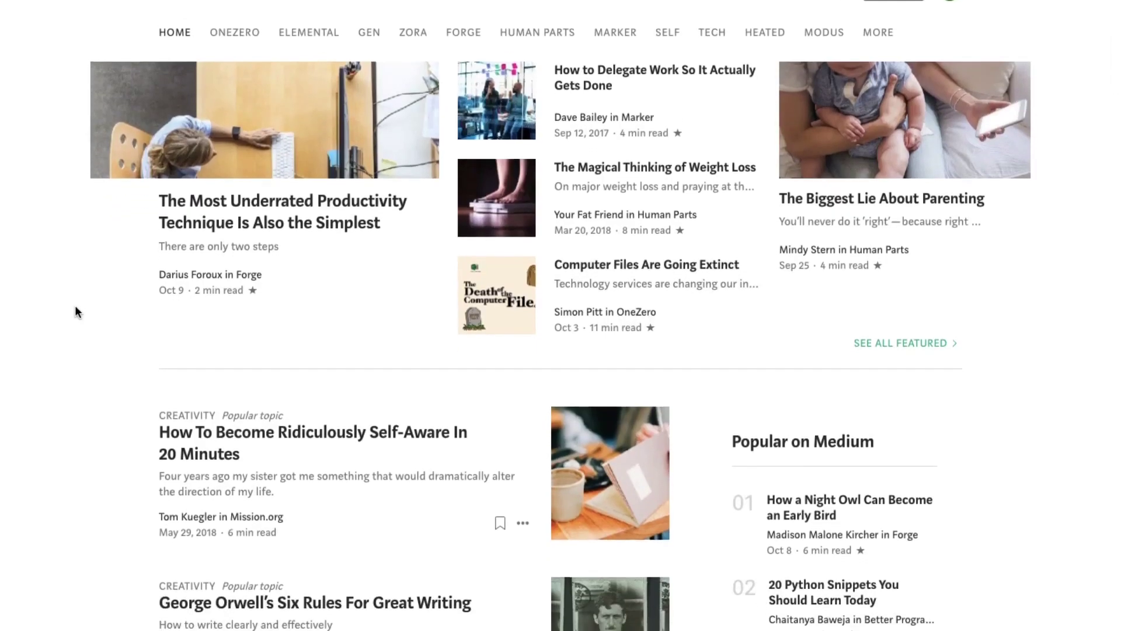
{"action": "scroll", "coordinate": [75, 306], "scroll_direction": "down", "scroll_amount": 4}
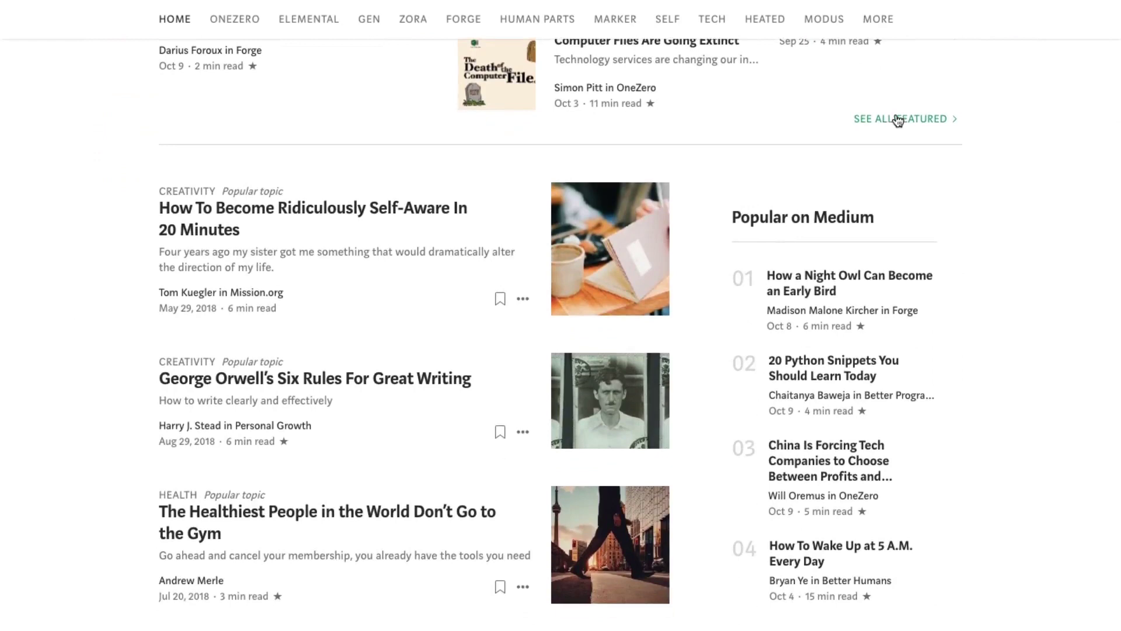
{"action": "left_click", "coordinate": [898, 120]}
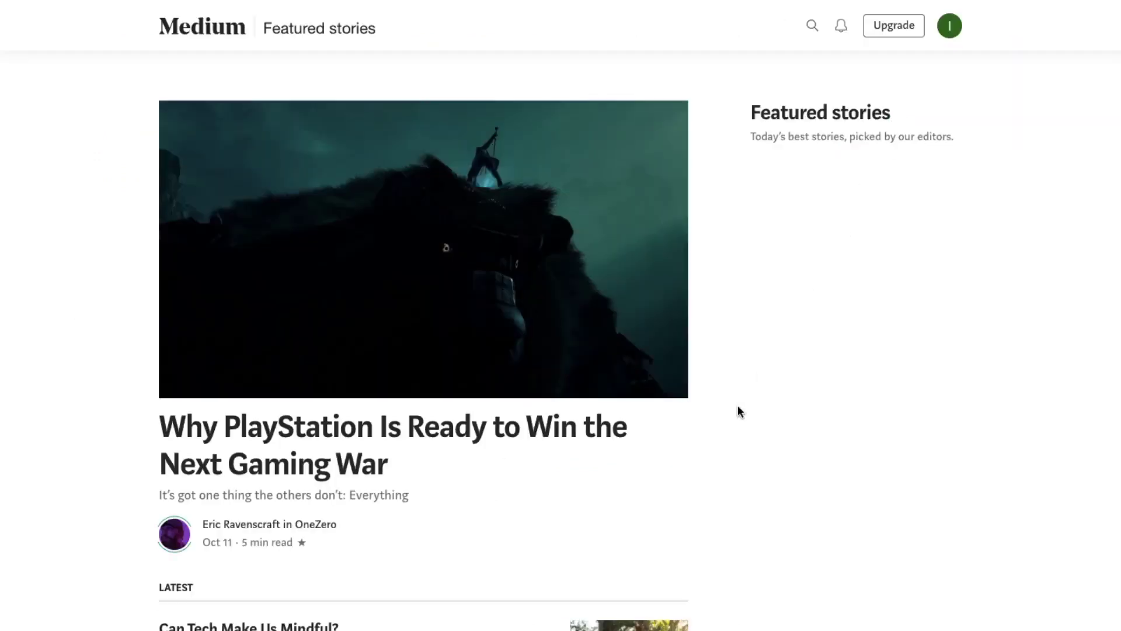
{"action": "scroll", "coordinate": [722, 439], "scroll_direction": "down", "scroll_amount": 4}
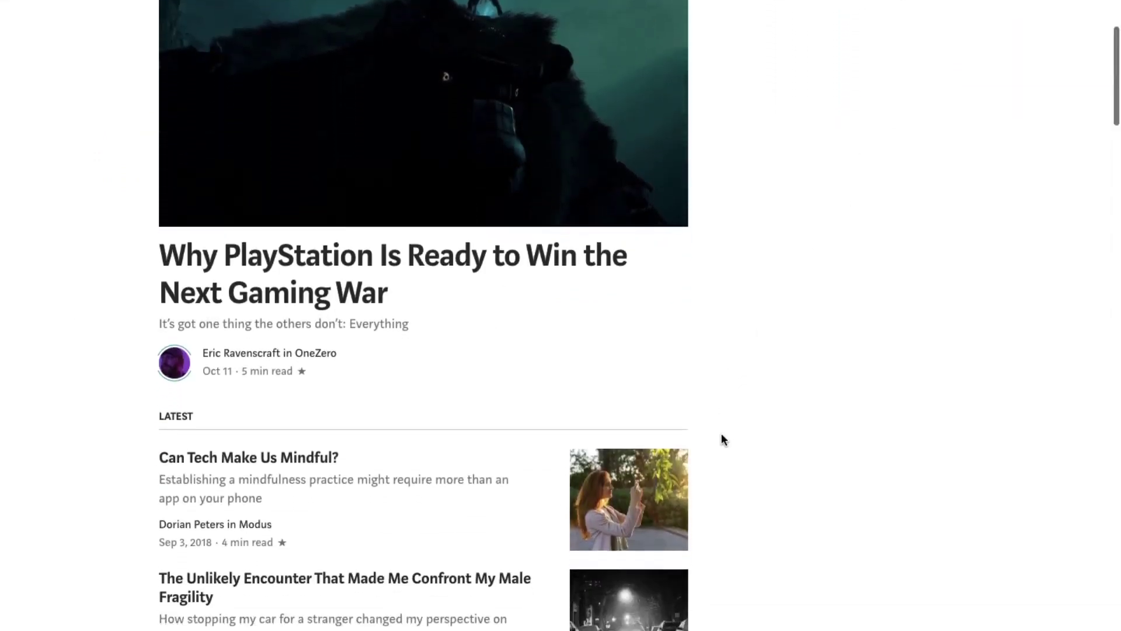
{"action": "scroll", "coordinate": [721, 439], "scroll_direction": "down", "scroll_amount": 1}
{"action": "scroll", "coordinate": [721, 439], "scroll_direction": "down", "scroll_amount": 2}
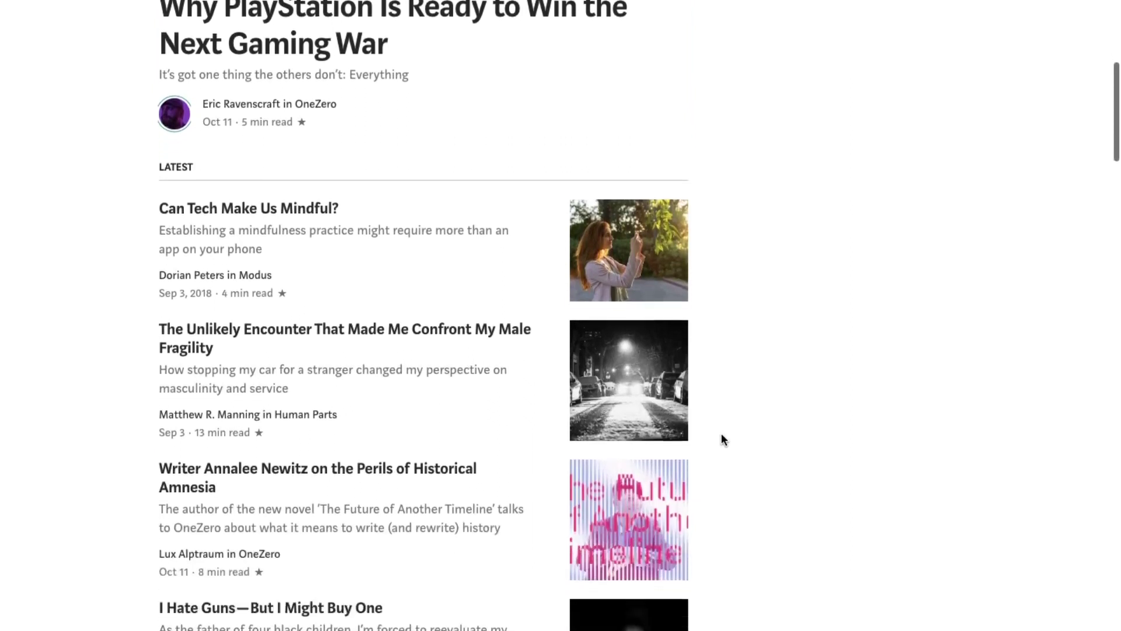
{"action": "scroll", "coordinate": [722, 438], "scroll_direction": "down", "scroll_amount": 5}
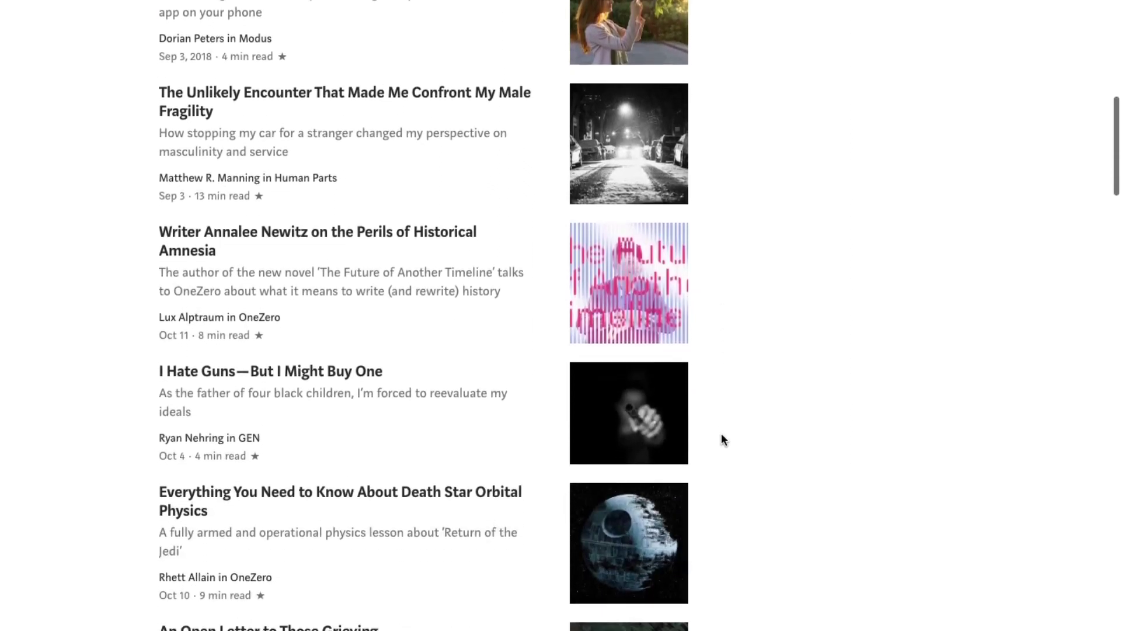
{"action": "scroll", "coordinate": [721, 439], "scroll_direction": "down", "scroll_amount": 6}
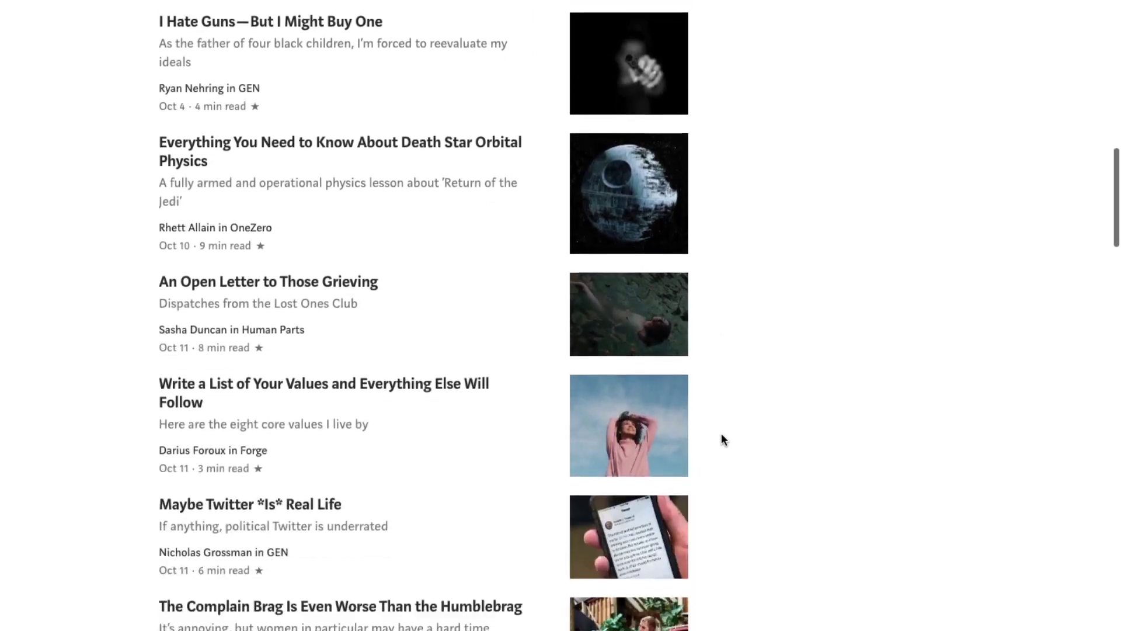
{"action": "scroll", "coordinate": [721, 439], "scroll_direction": "down", "scroll_amount": 3}
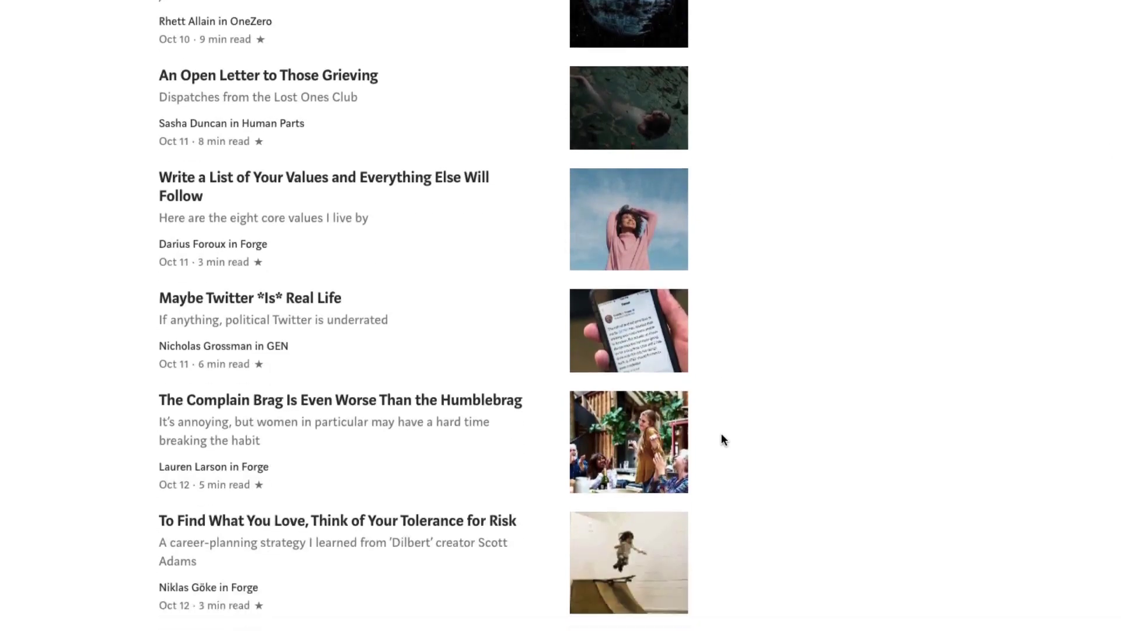
{"action": "scroll", "coordinate": [722, 439], "scroll_direction": "down", "scroll_amount": 3}
{"action": "key", "text": "Home"}
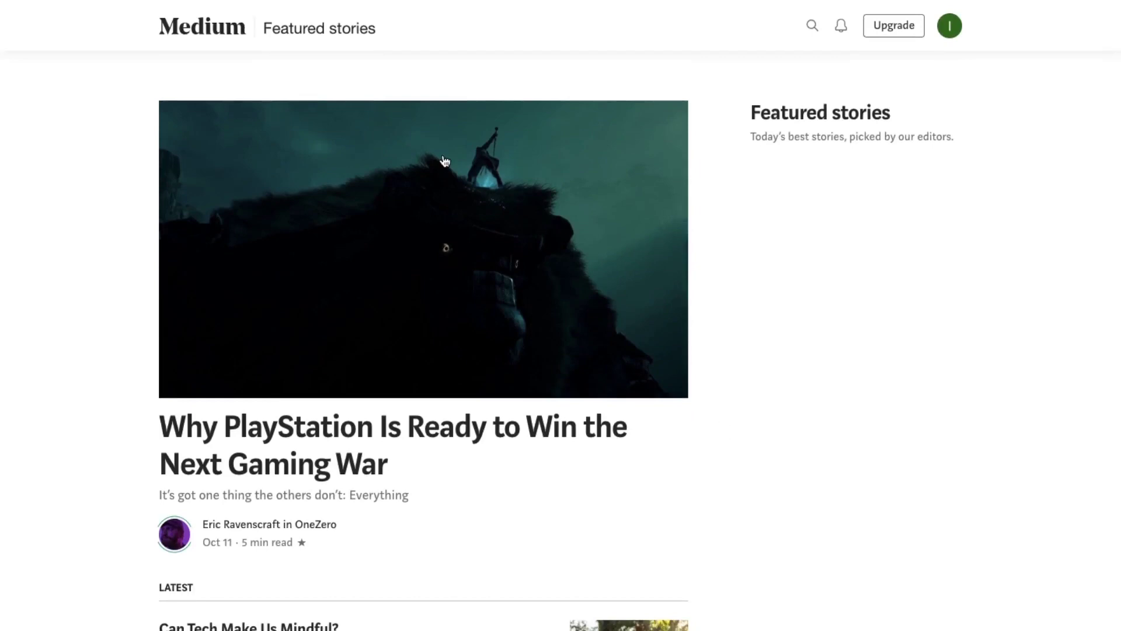
- Go back to the Medium home page and start a New story from the account menu
{"action": "left_click", "coordinate": [236, 32]}
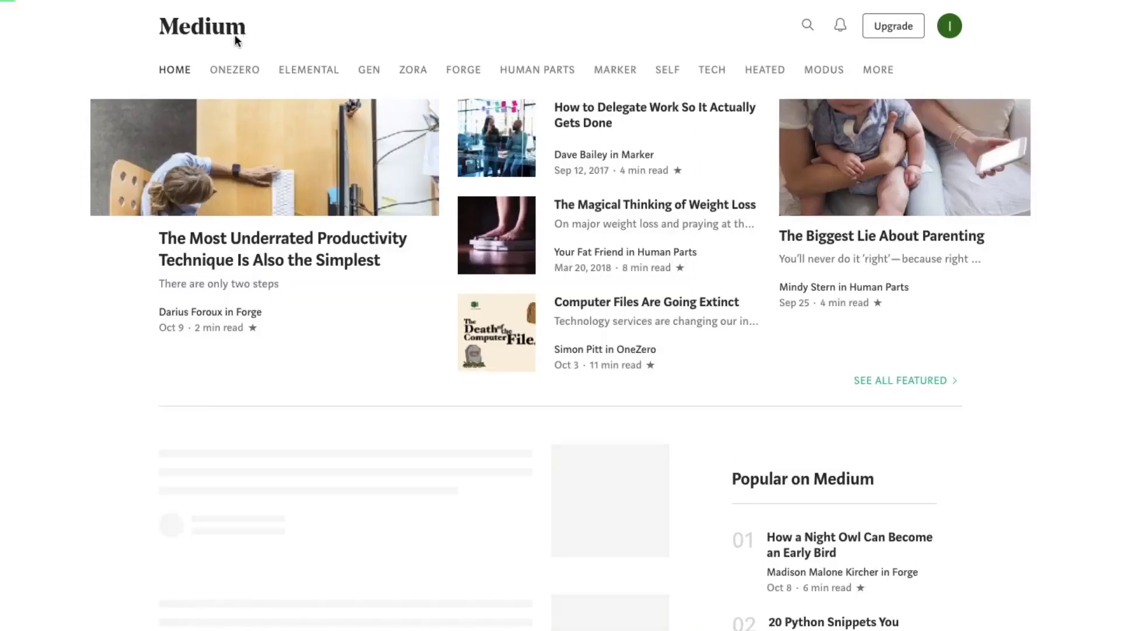
{"action": "left_click", "coordinate": [878, 70]}
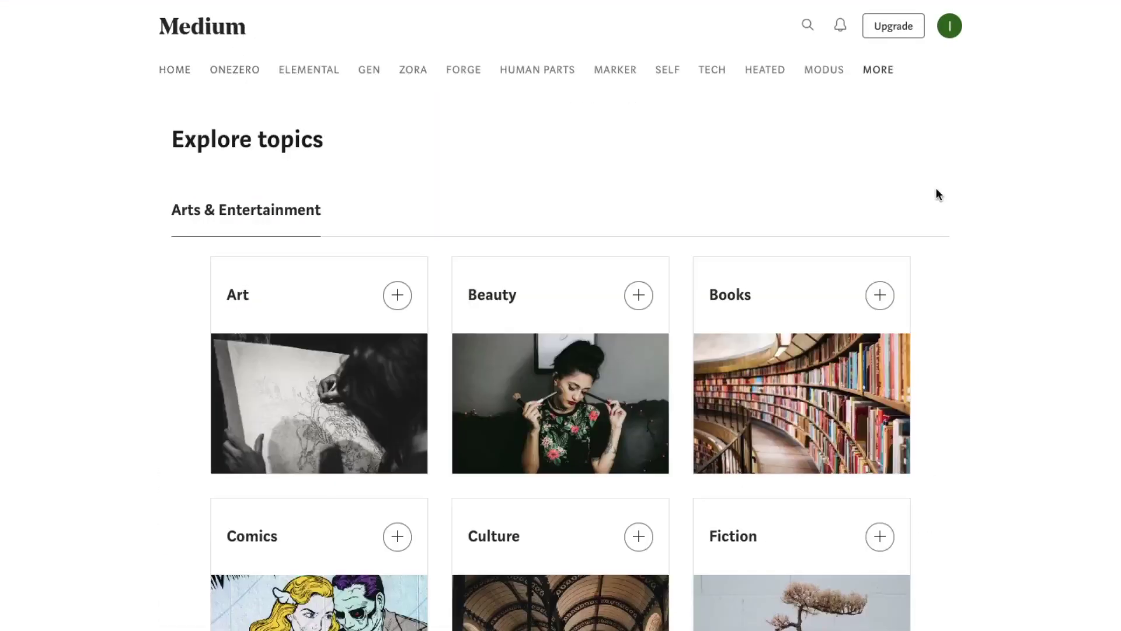
{"action": "left_click", "coordinate": [950, 27]}
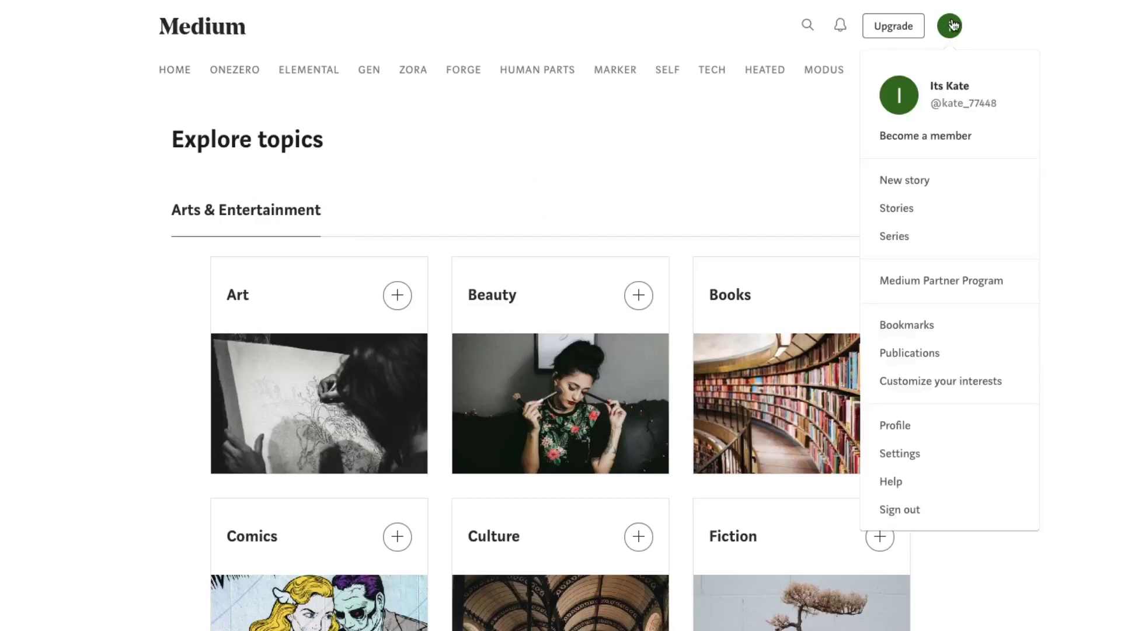
{"action": "left_click", "coordinate": [901, 179]}
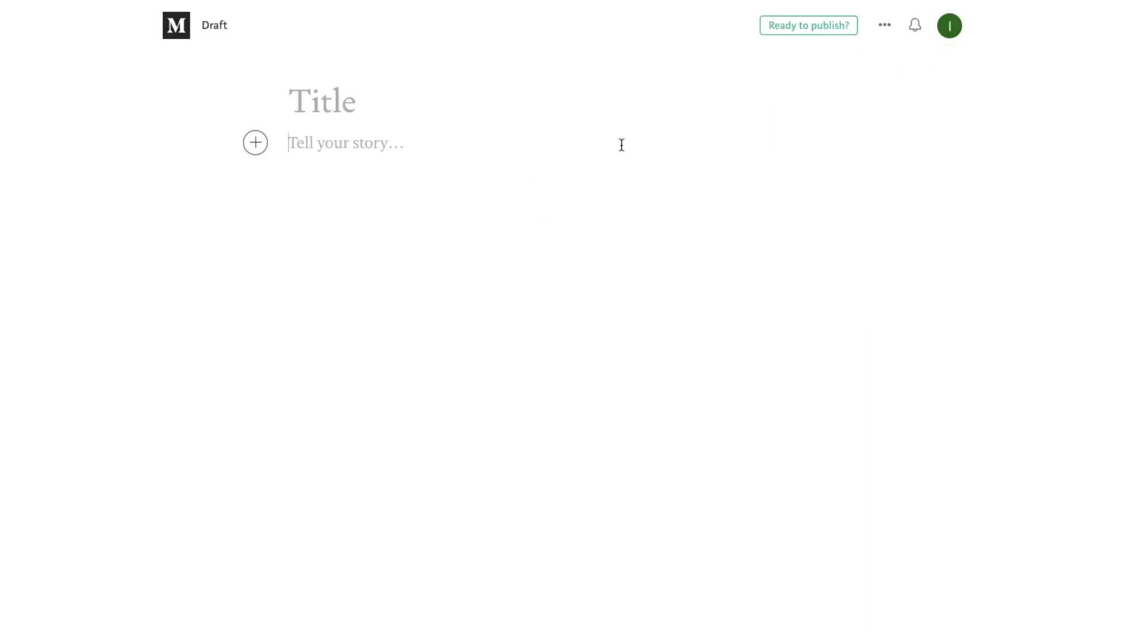
- Title the story 'My Business Story', write its opening paragraph, and tag it Business
{"action": "left_click", "coordinate": [373, 102]}
{"action": "type", "text": "My Business Story"}
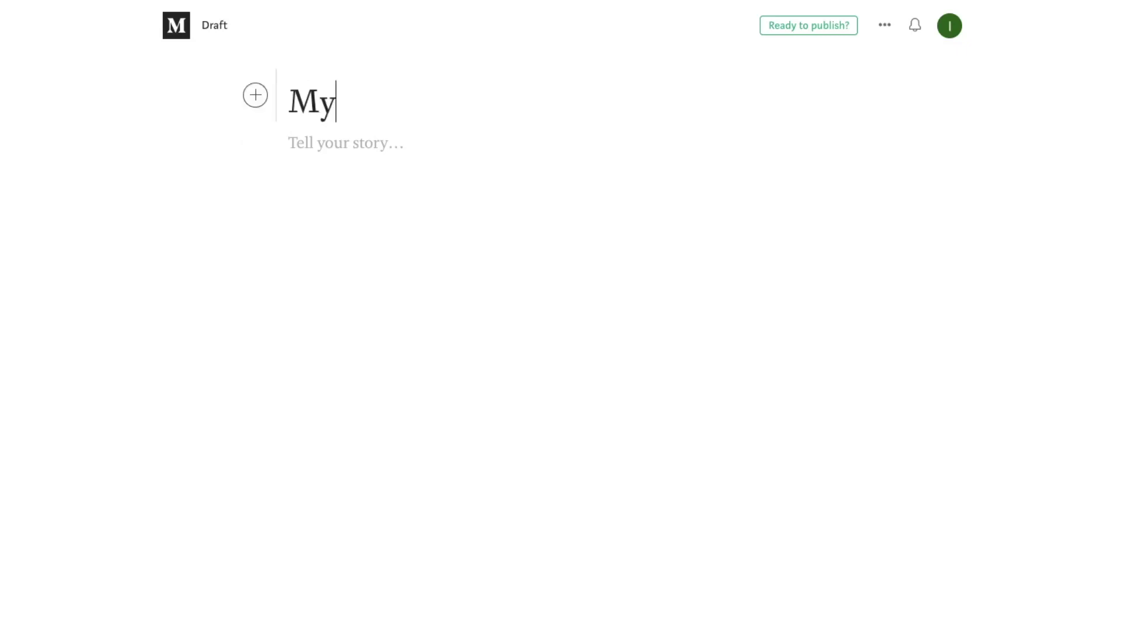
{"action": "key", "text": "Return"}
{"action": "left_click", "coordinate": [263, 148]}
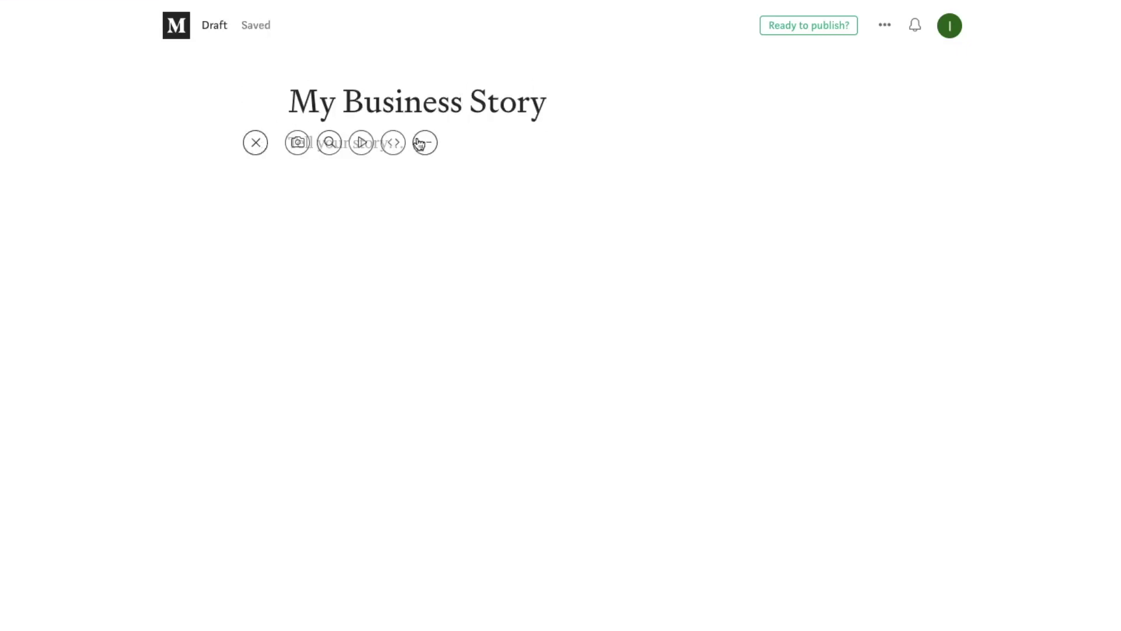
{"action": "type", "text": "I started t"}
{"action": "type", "text": "o think about my business since I was in college. I "}
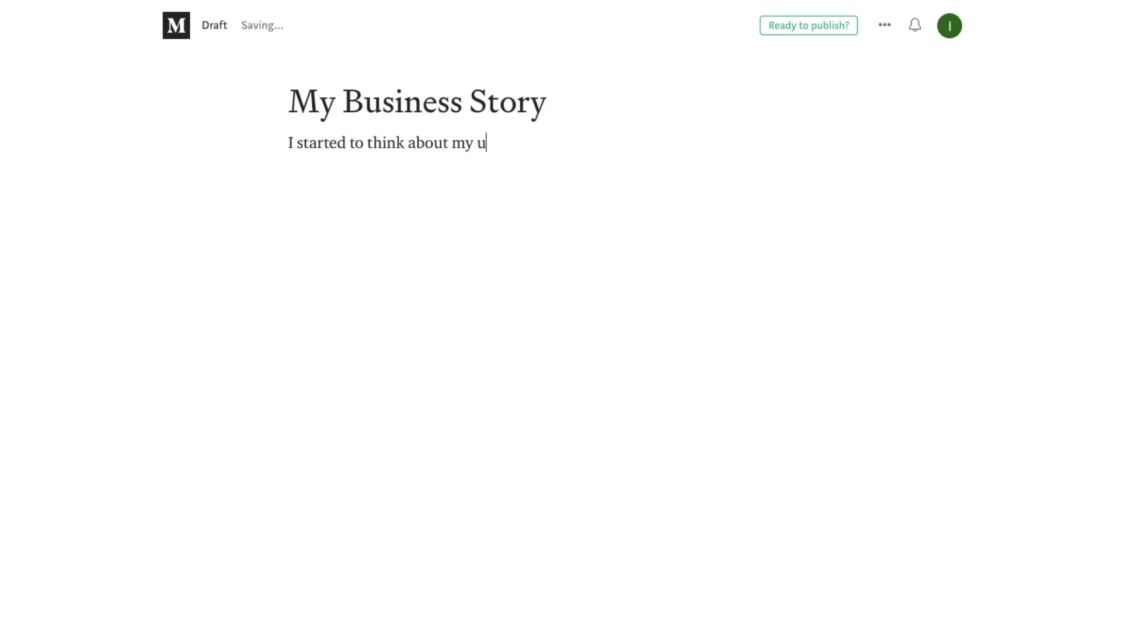
{"action": "type", "text": "planned and thought every detail out."}
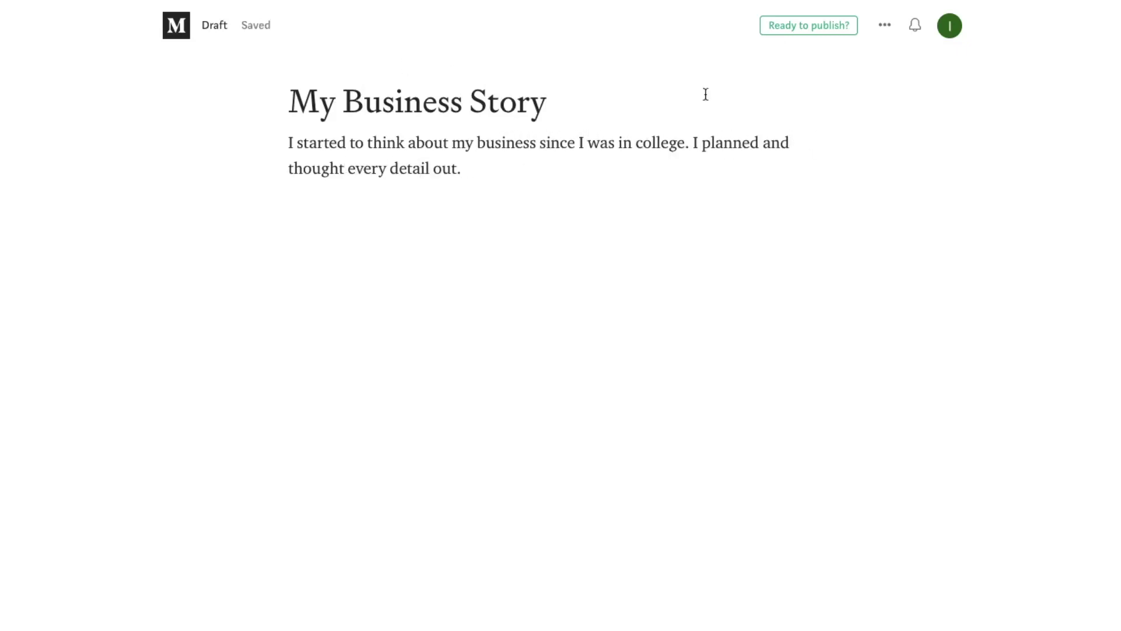
{"action": "left_click", "coordinate": [808, 25]}
{"action": "type", "text": "Business"}
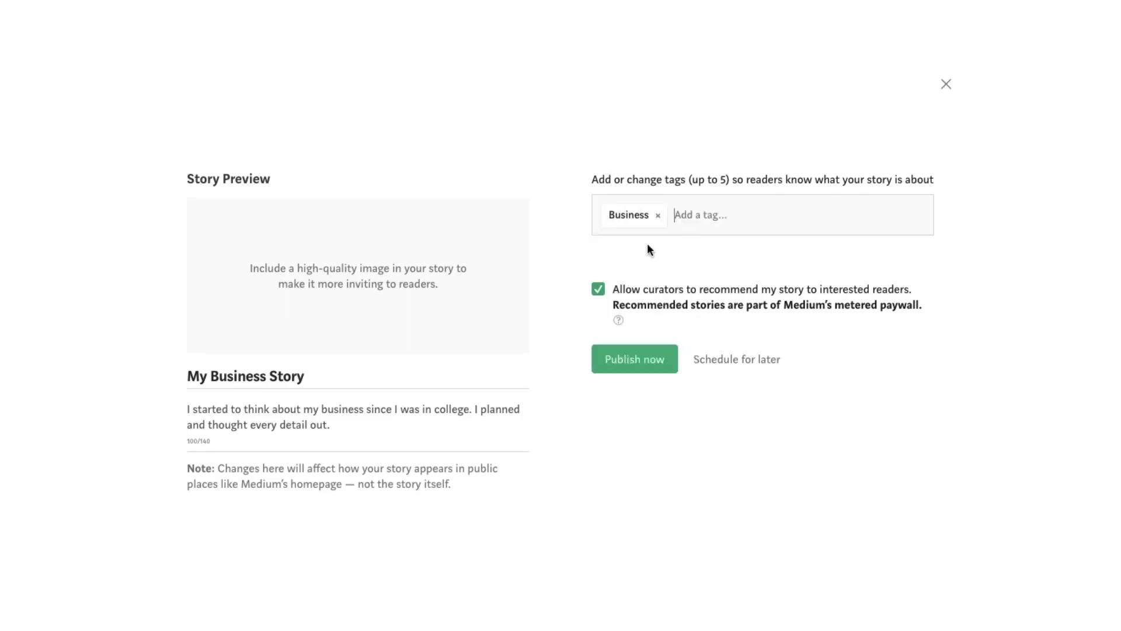
- Add Storytelling as a second tag alongside Business
{"action": "type", "text": "Story"}
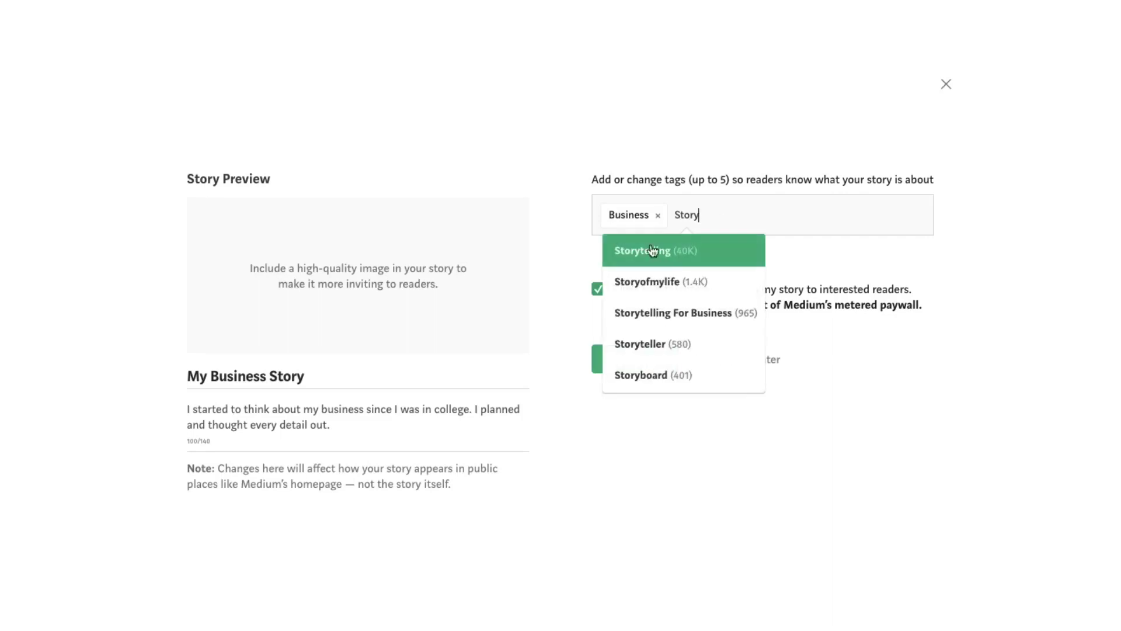
{"action": "left_click", "coordinate": [676, 248]}
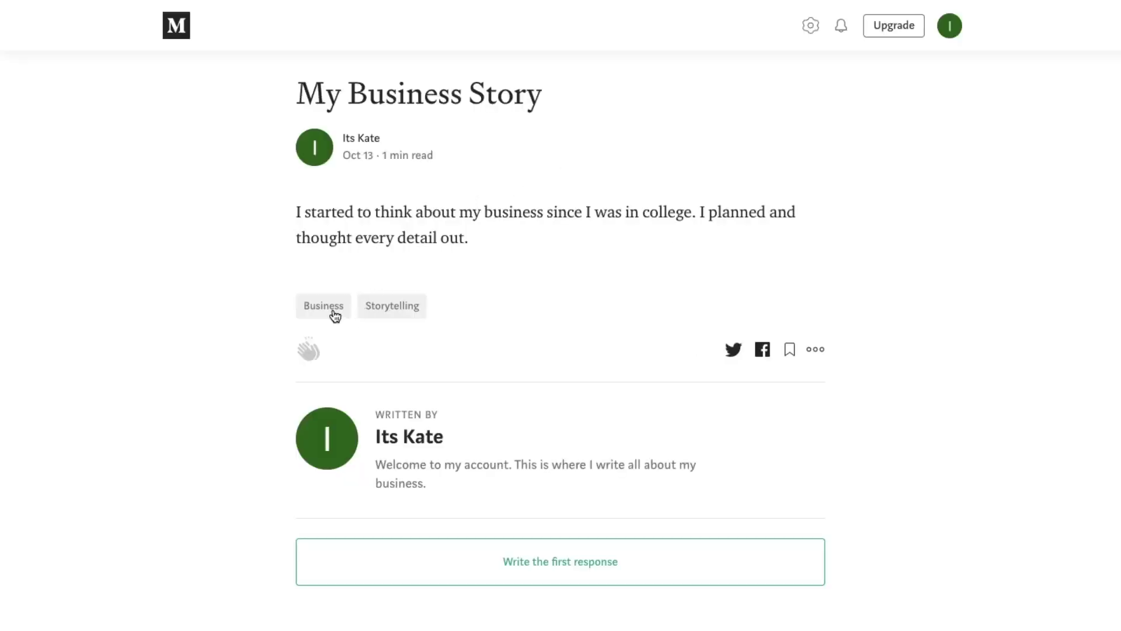
- Browse the stories on the Business tag page, then open the related Entrepreneurship tag
{"action": "left_click", "coordinate": [323, 306]}
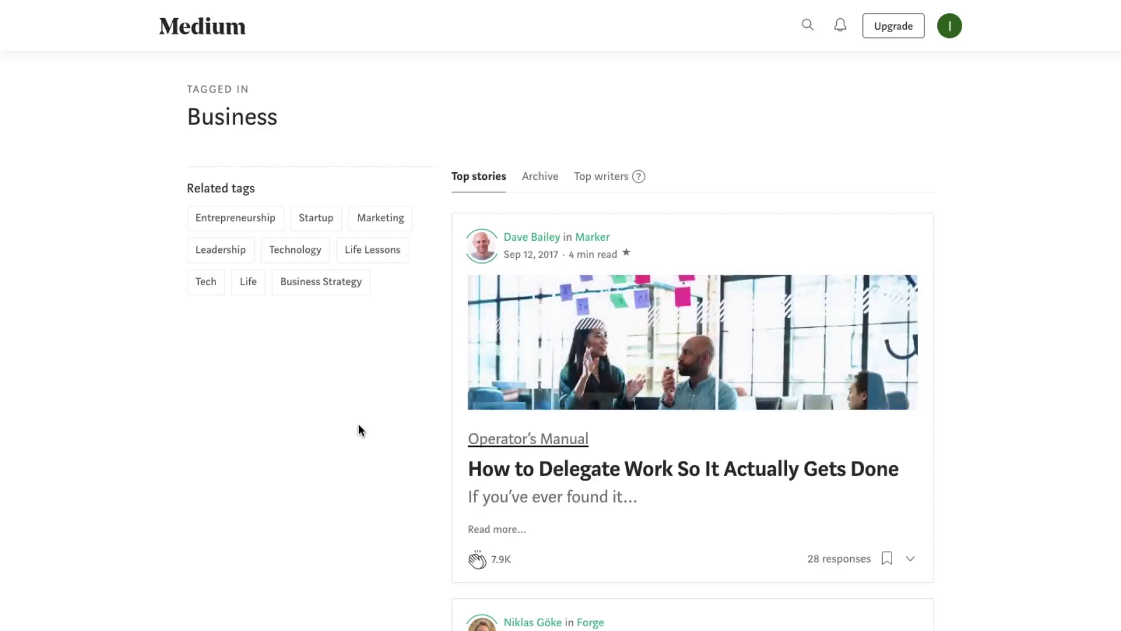
{"action": "scroll", "coordinate": [358, 425], "scroll_direction": "down", "scroll_amount": 3}
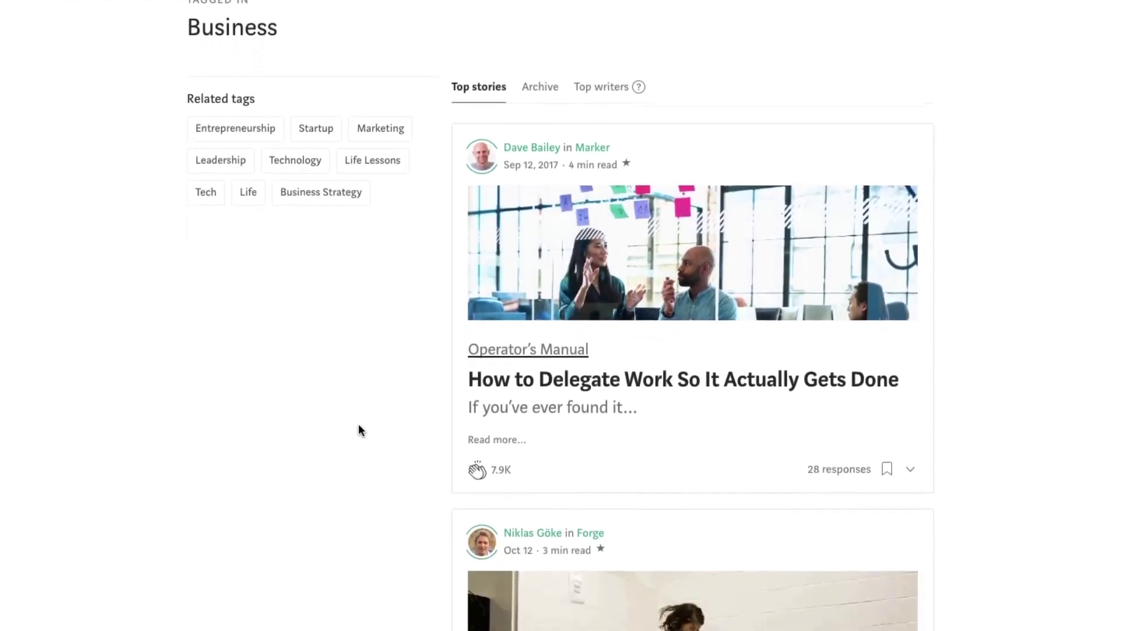
{"action": "scroll", "coordinate": [358, 425], "scroll_direction": "down", "scroll_amount": 5}
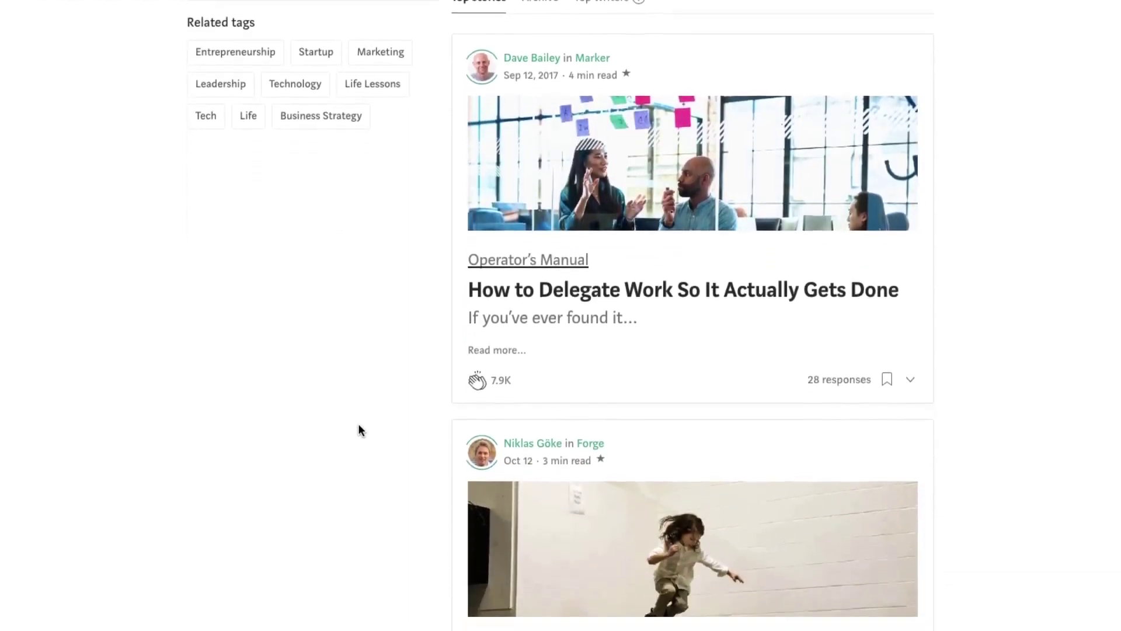
{"action": "scroll", "coordinate": [358, 425], "scroll_direction": "up", "scroll_amount": 3}
{"action": "scroll", "coordinate": [358, 430], "scroll_direction": "up", "scroll_amount": 4}
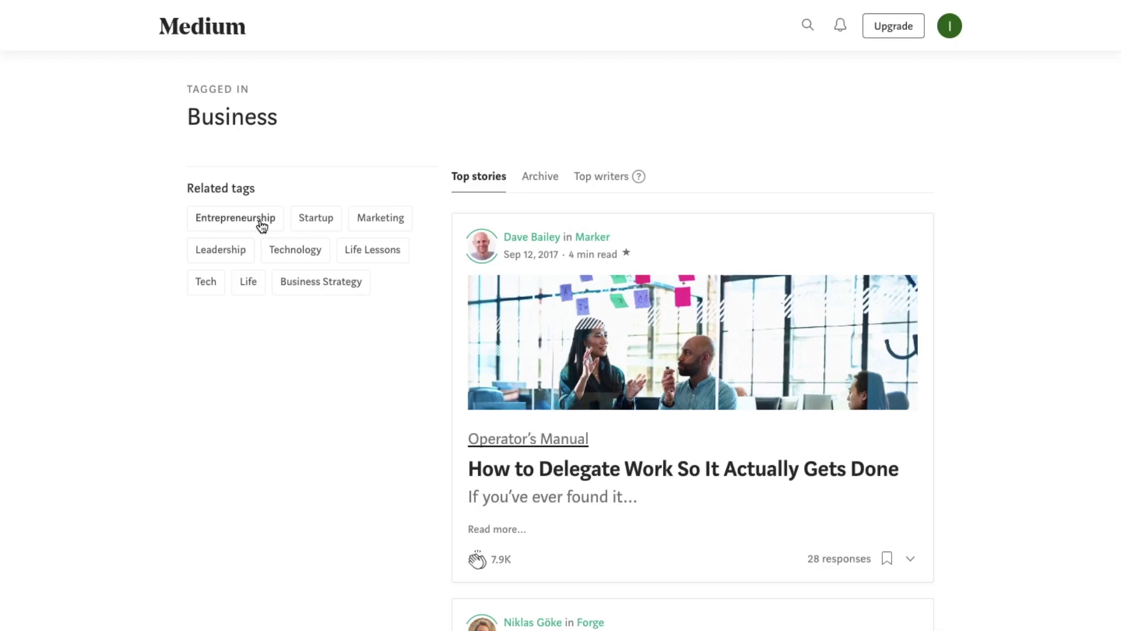
{"action": "left_click", "coordinate": [261, 224]}
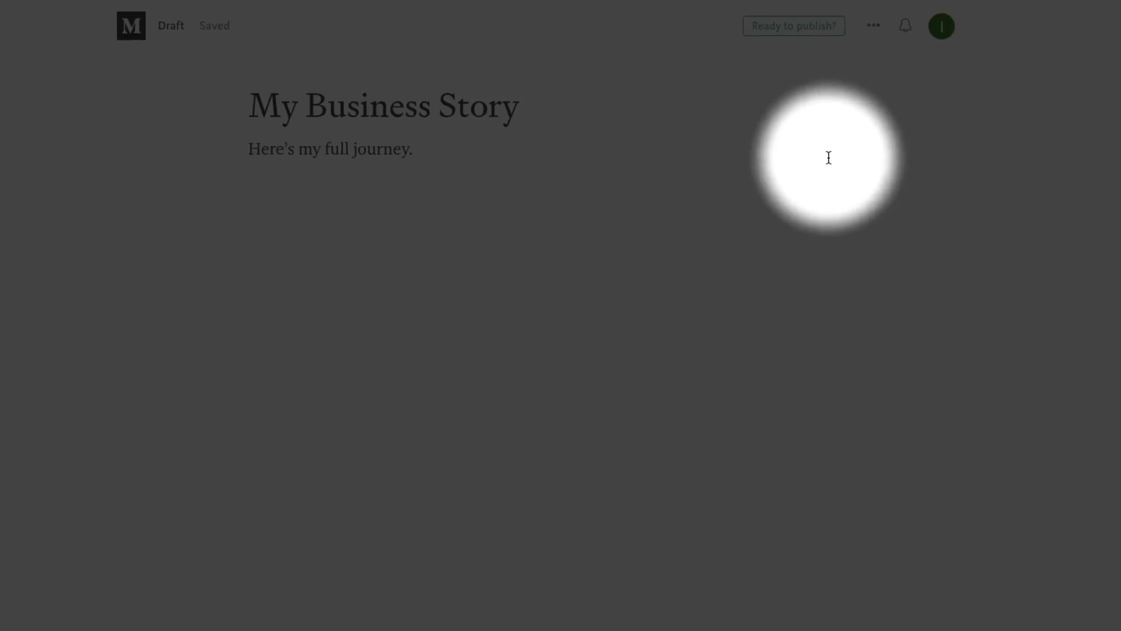
- Reveal the draft's shareable link from the ••• menu, then return to the story options
{"action": "left_click", "coordinate": [884, 23]}
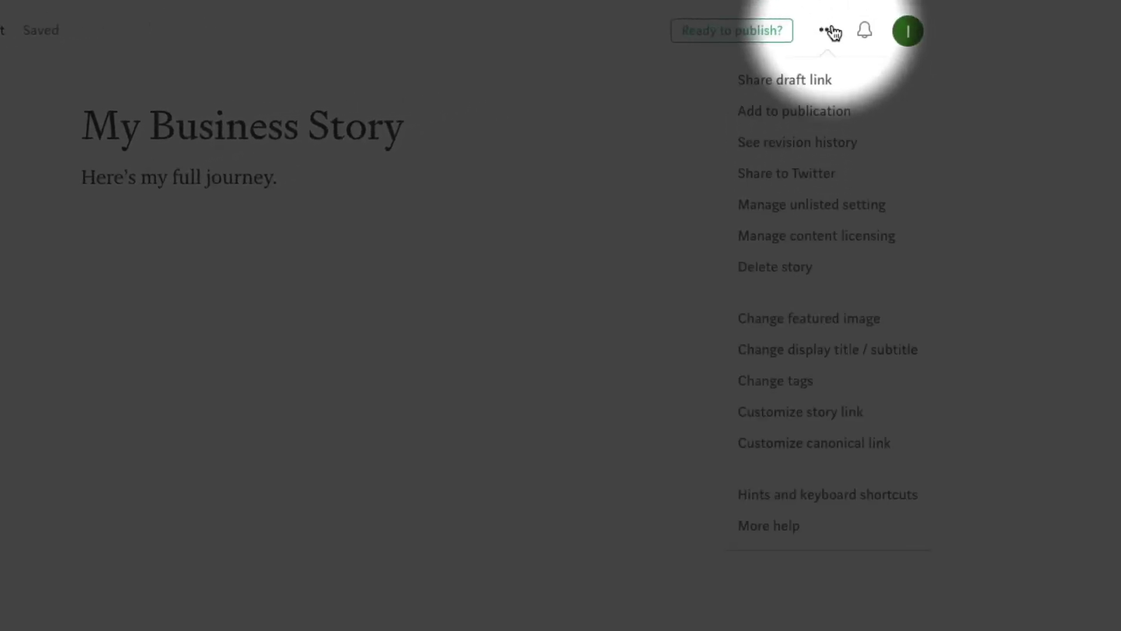
{"action": "left_click", "coordinate": [829, 80]}
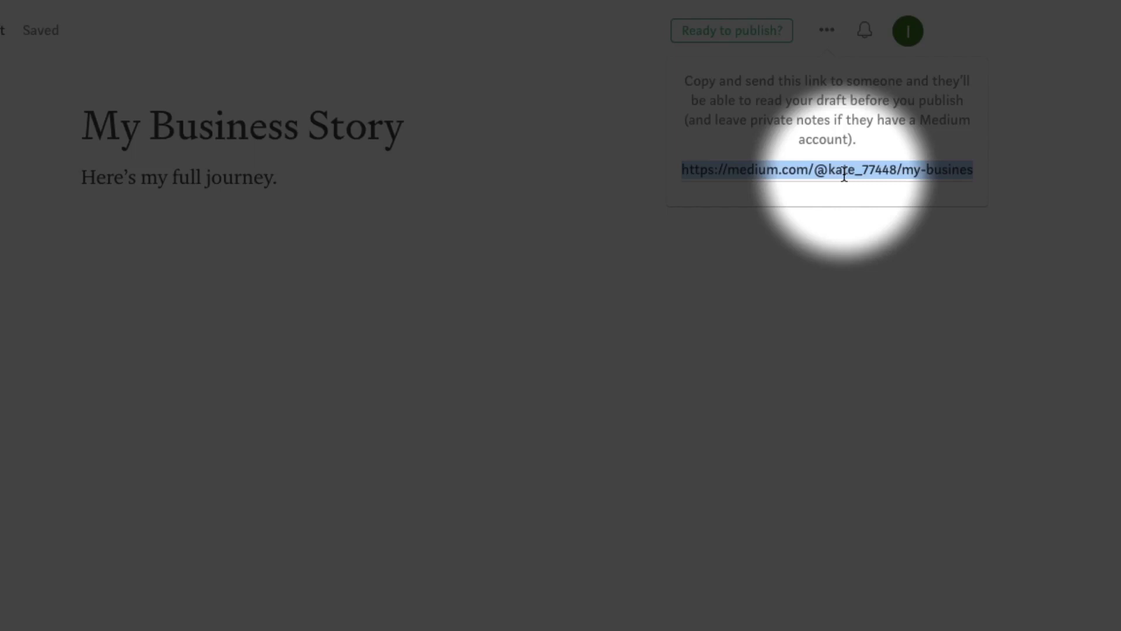
{"action": "left_click", "coordinate": [828, 32]}
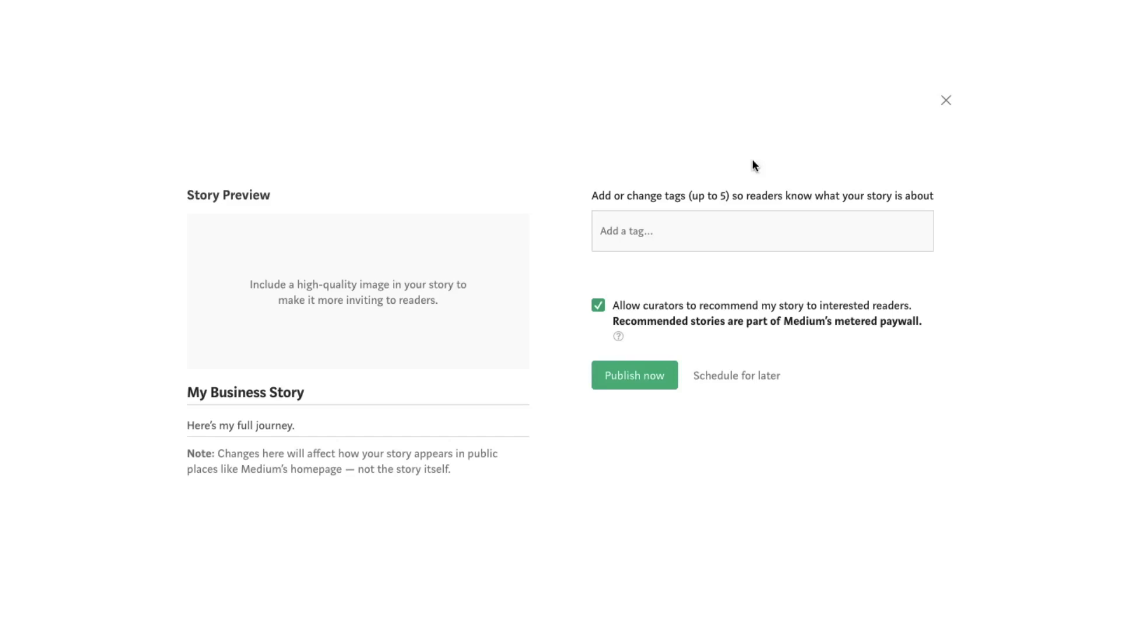
- Add the Business tag from the suggestions and begin entering 'Marketing' as a second tag
{"action": "left_click", "coordinate": [724, 238]}
{"action": "type", "text": "Business"}
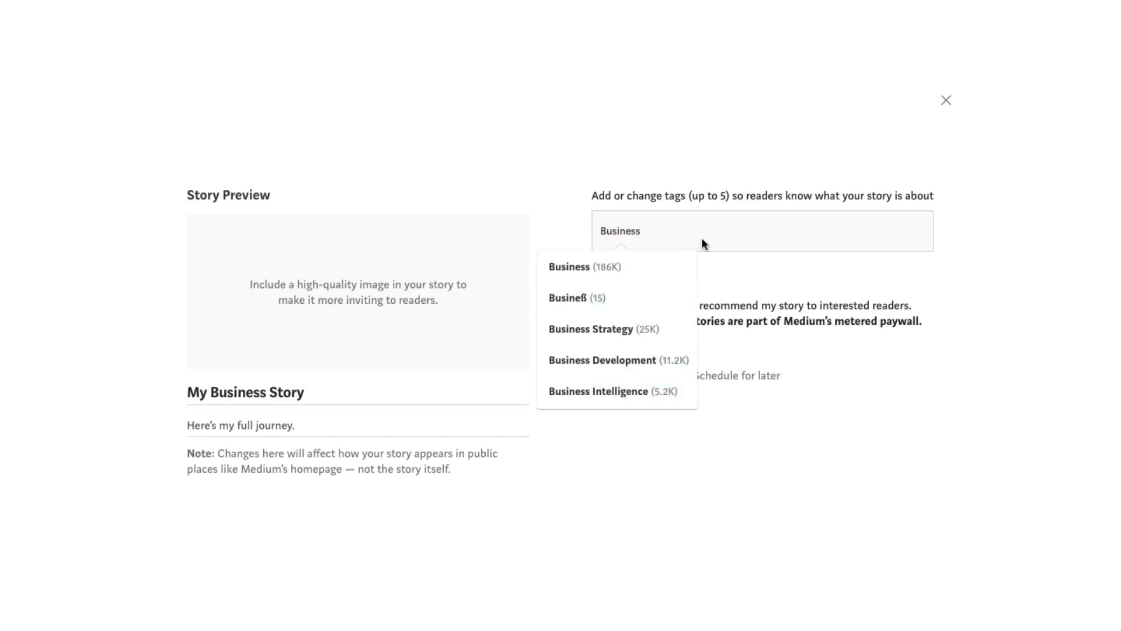
{"action": "left_click", "coordinate": [661, 264]}
{"action": "type", "text": "Marketing"}
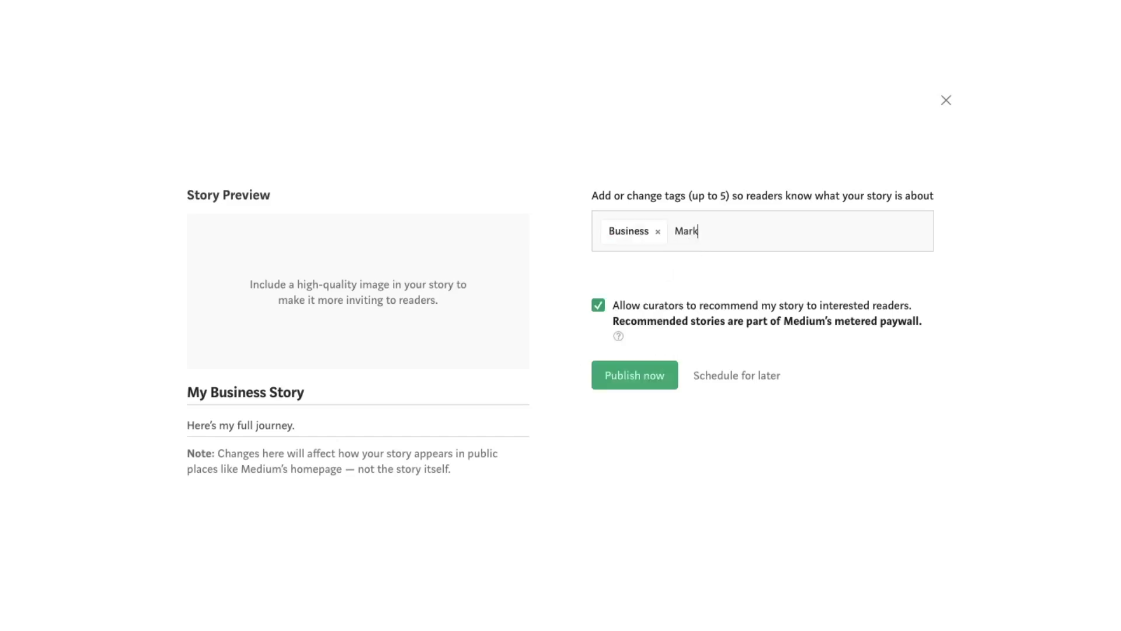